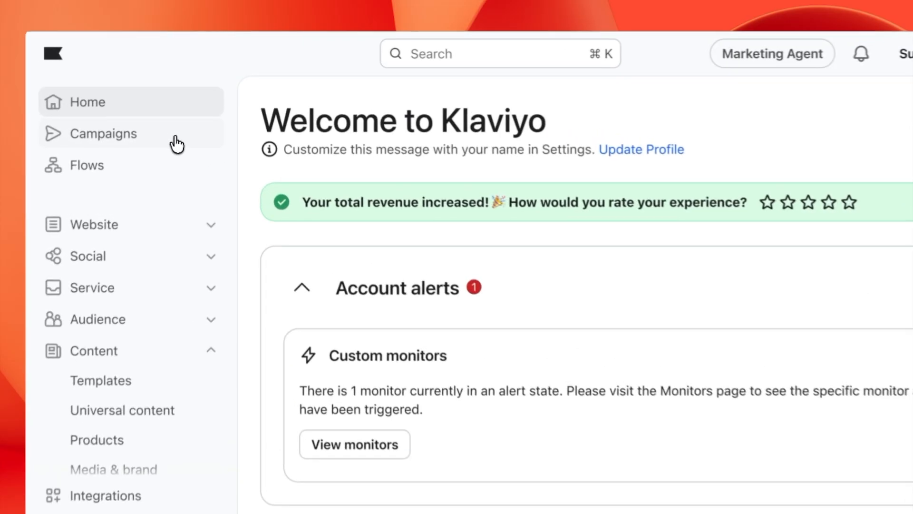
# Step: Go to Campaigns in the sidebar to see the existing draft campaigns
pyautogui.click(185, 123)
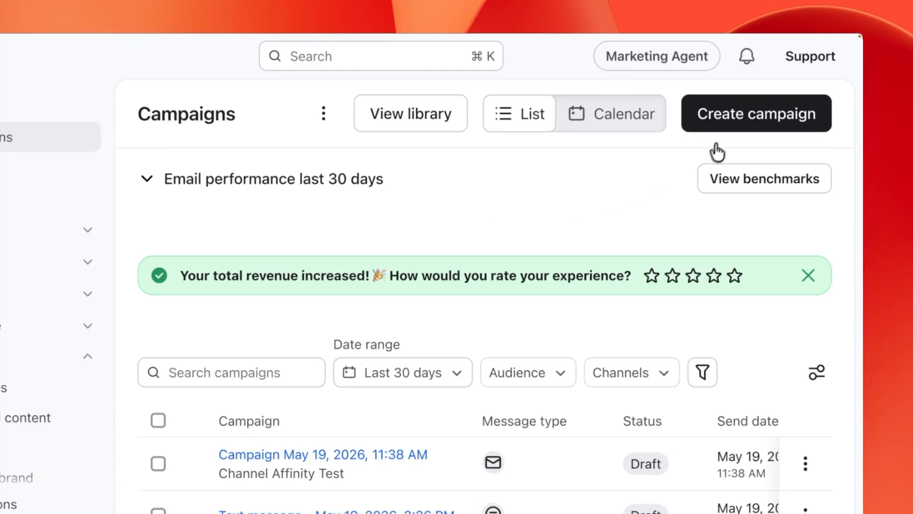
# Step: Start a new campaign named 'Terazza Spring Sneaker Launch'
pyautogui.click(725, 128)
pyautogui.click(689, 179)
pyautogui.press('super+a')
pyautogui.write('T')
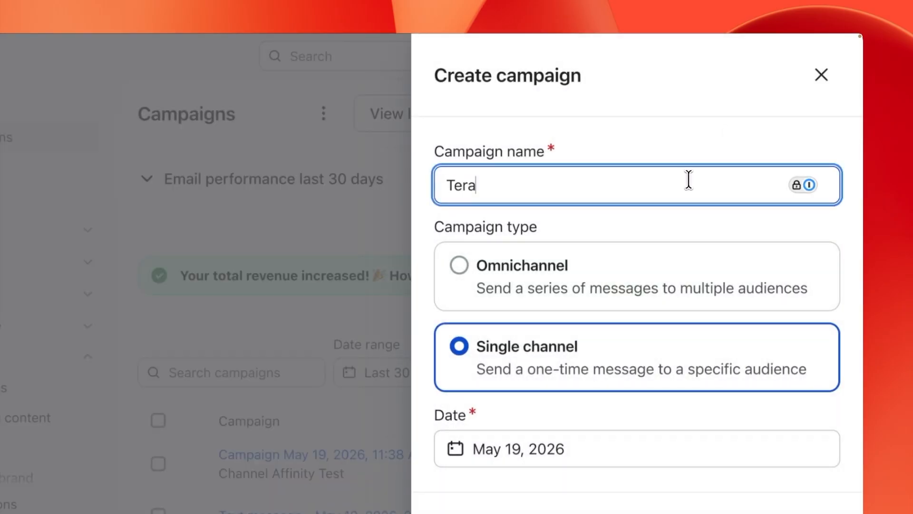
pyautogui.write('erazza Spring Sneaker Launch')
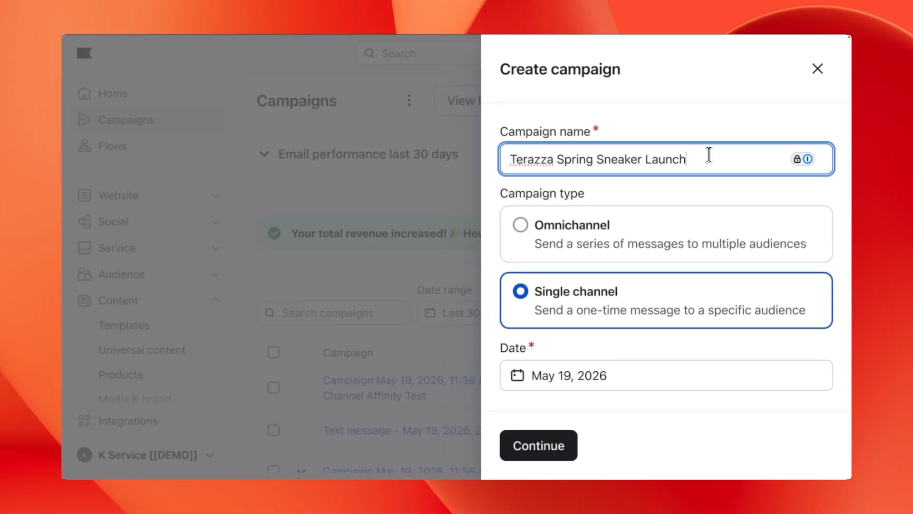
pyautogui.click(706, 186)
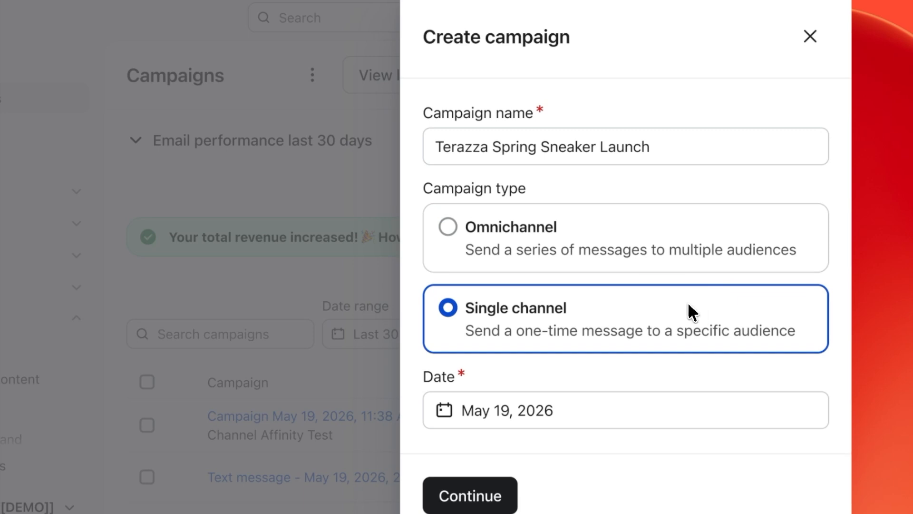
# Step: Make it a single-channel Text message campaign and create it
pyautogui.scroll(-2, 717, 286)
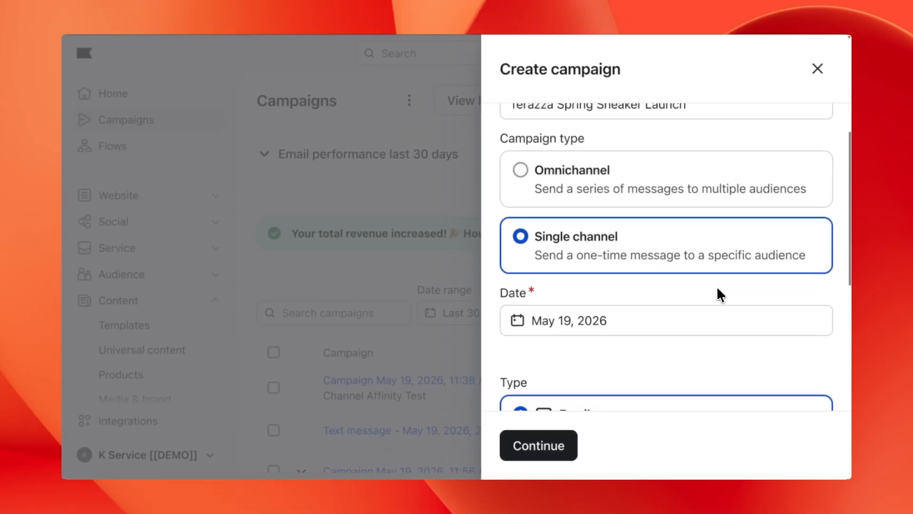
pyautogui.scroll(-5, 718, 288)
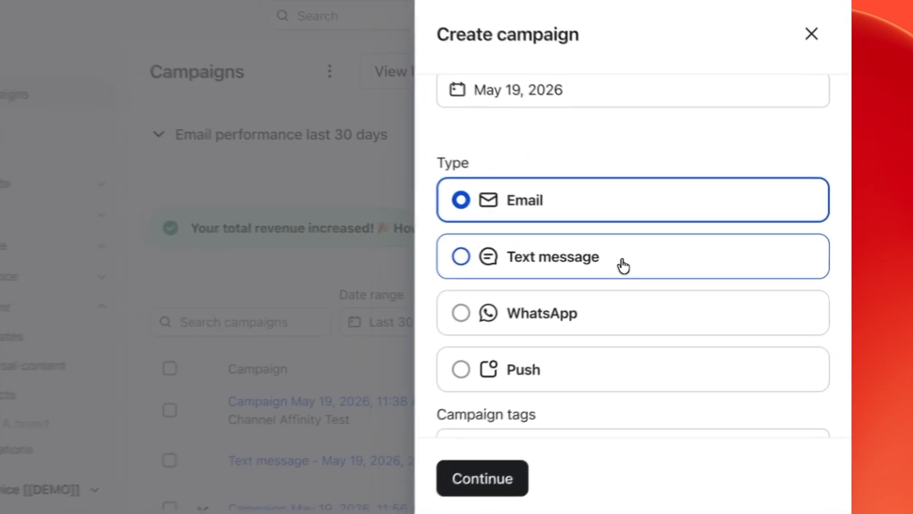
pyautogui.click(657, 261)
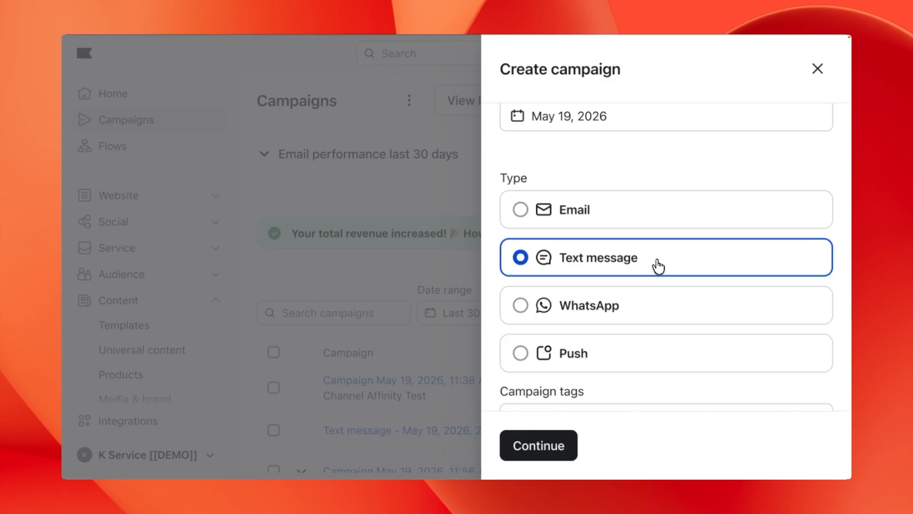
pyautogui.scroll(-1, 659, 266)
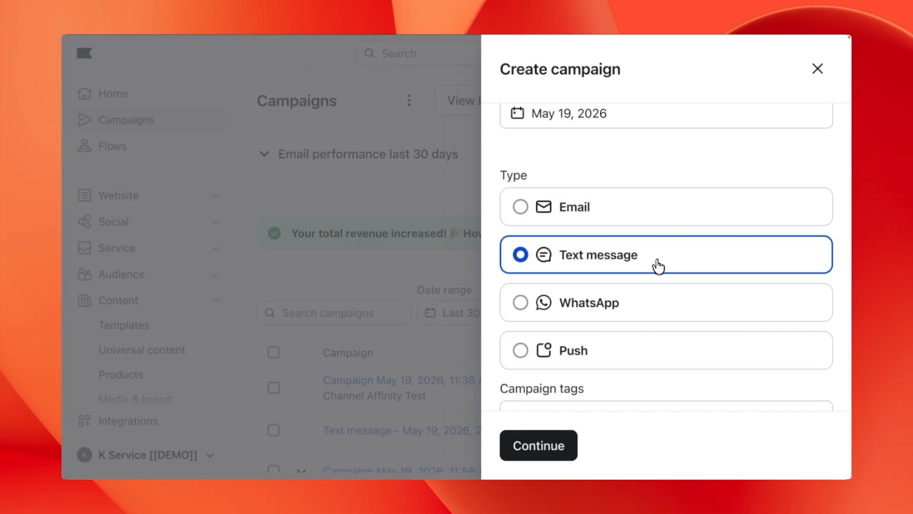
pyautogui.scroll(-2, 658, 266)
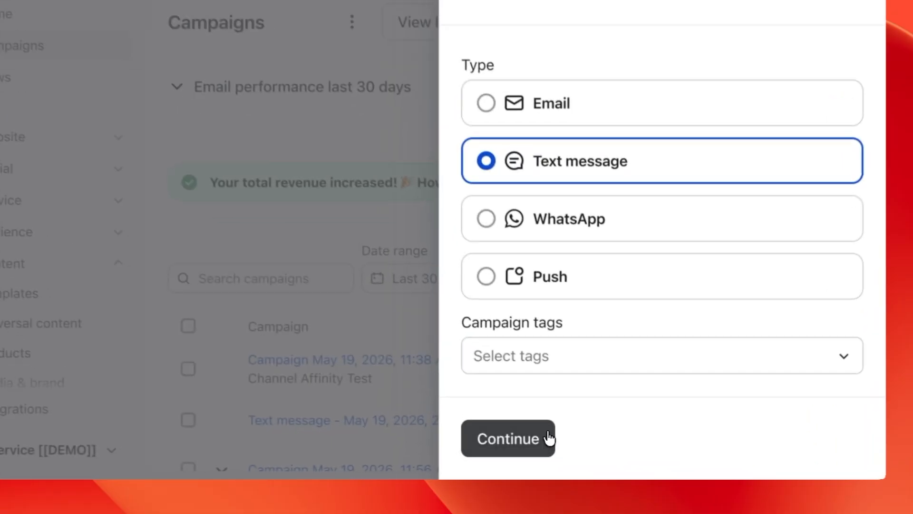
pyautogui.click(548, 438)
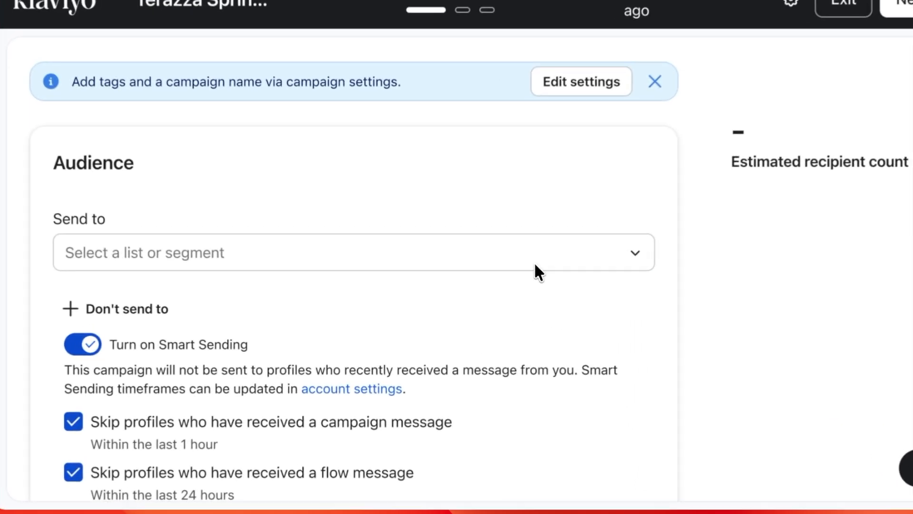
# Step: Send the campaign to the Channel Affinity list (9949) and continue to the Message step
pyautogui.click(505, 272)
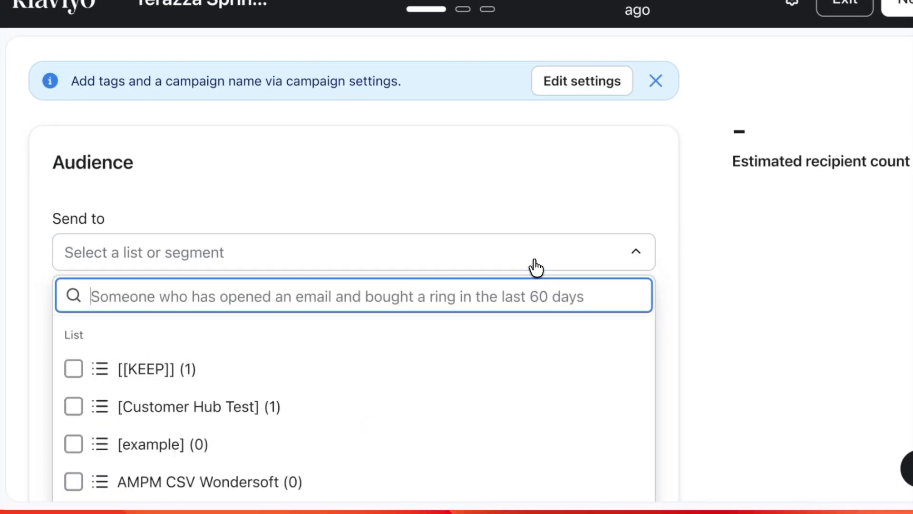
pyautogui.scroll(-5, 386, 394)
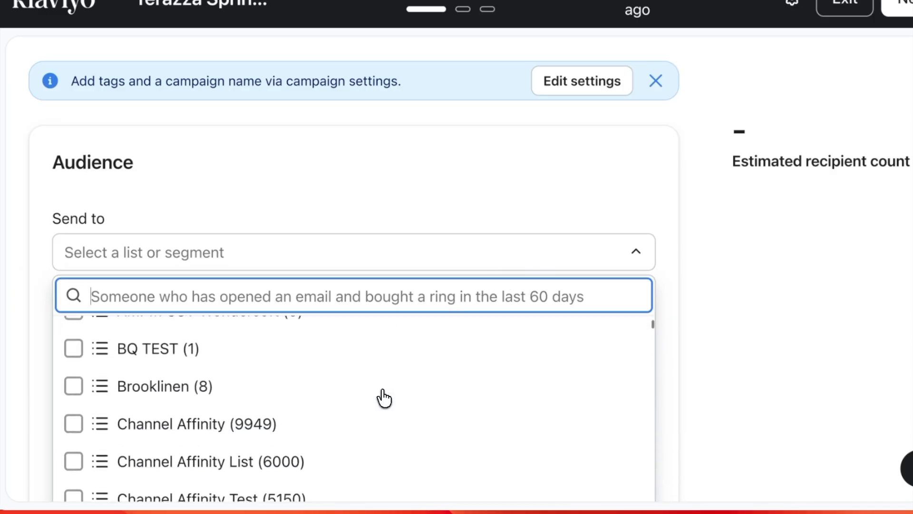
pyautogui.click(316, 370)
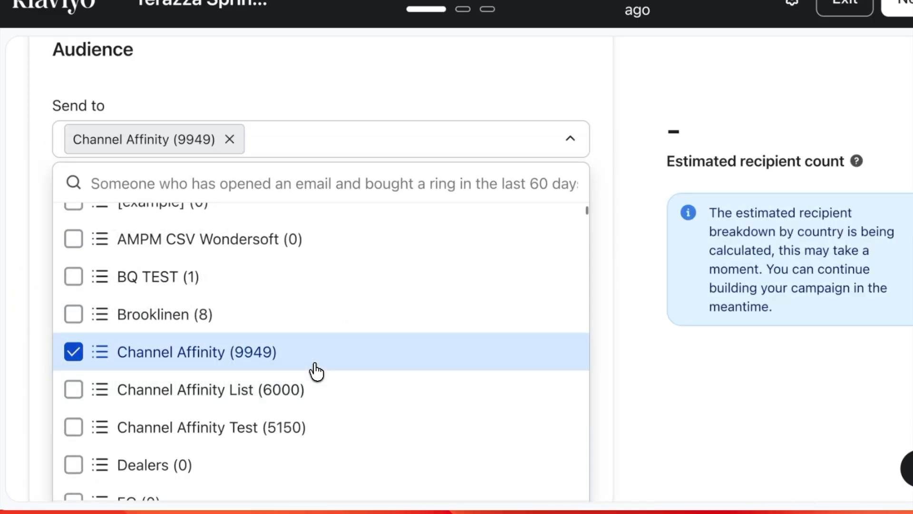
pyautogui.click(611, 353)
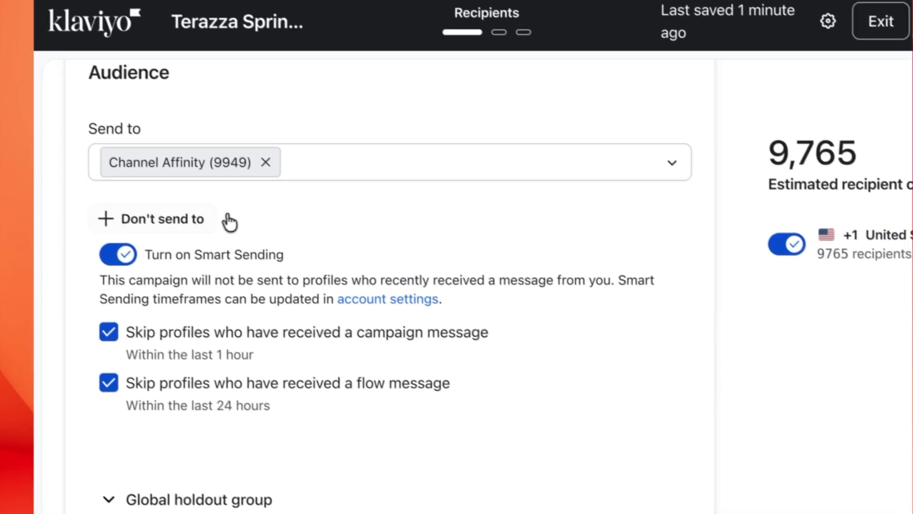
pyautogui.click(201, 219)
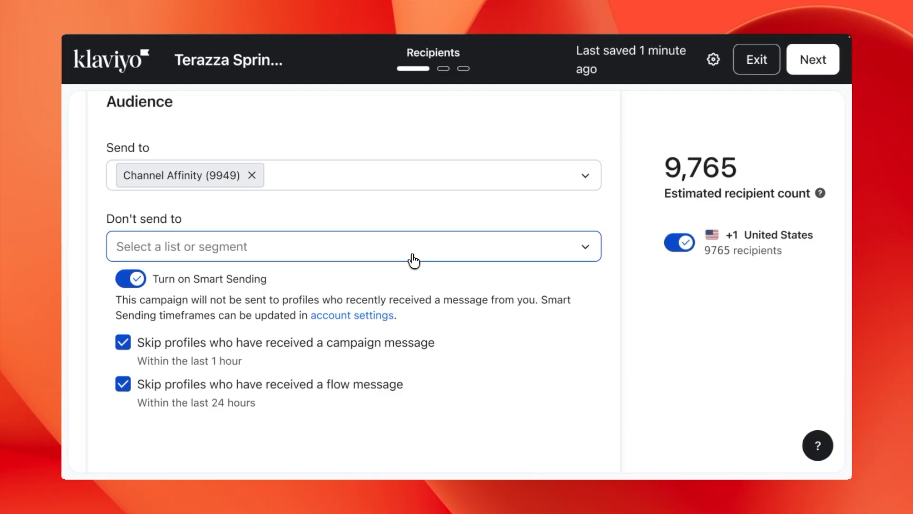
pyautogui.scroll(-3, 451, 326)
pyautogui.scroll(-5, 454, 329)
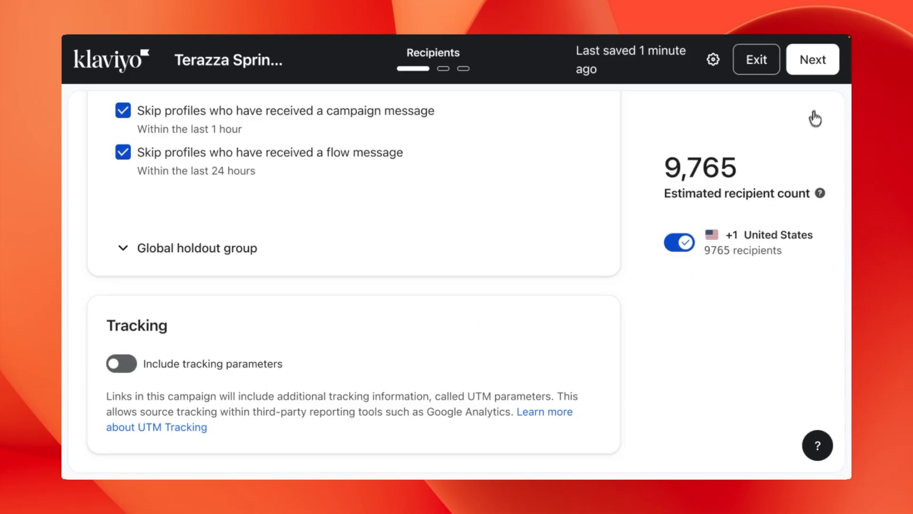
pyautogui.click(812, 61)
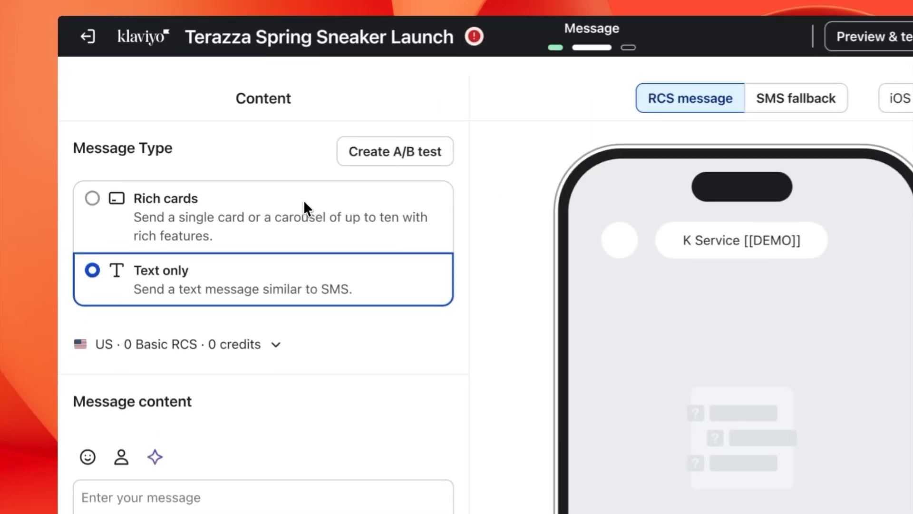
# Step: Switch the RCS message type to Rich cards, check the credits, and edit Card 1
pyautogui.click(304, 202)
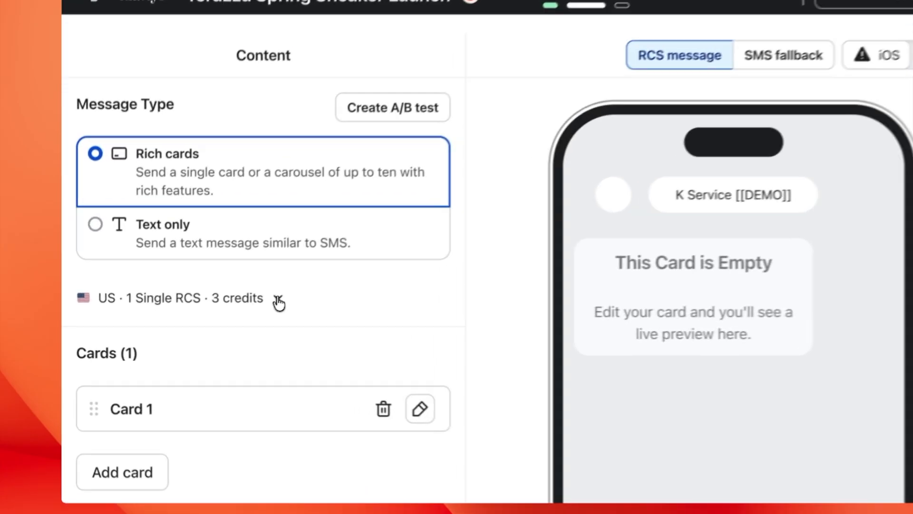
pyautogui.click(247, 305)
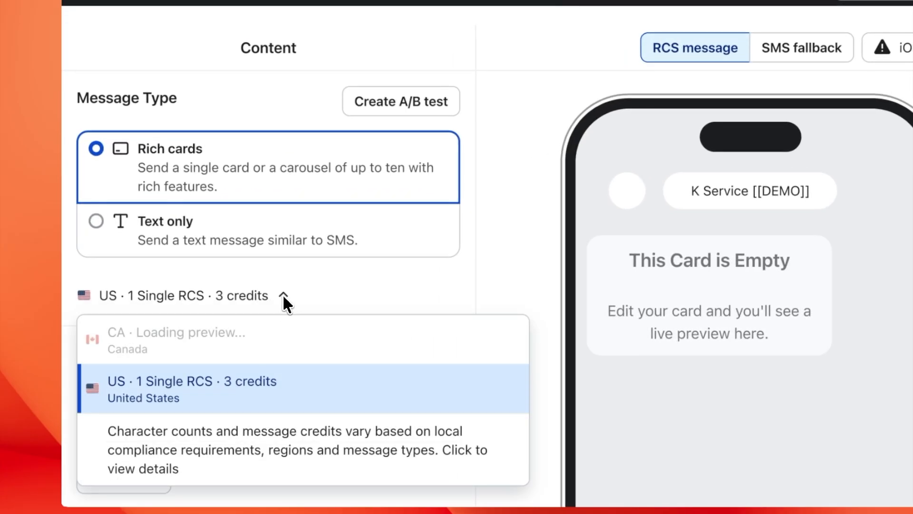
pyautogui.click(247, 305)
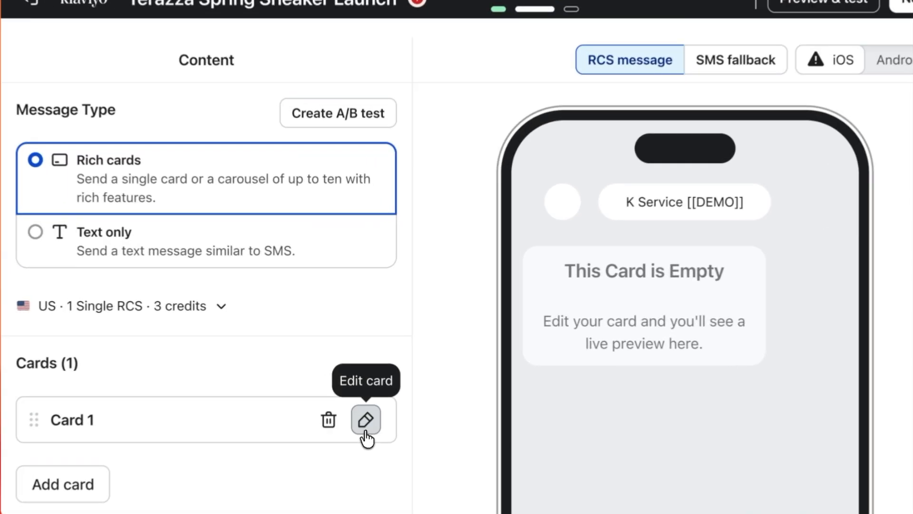
pyautogui.click(363, 401)
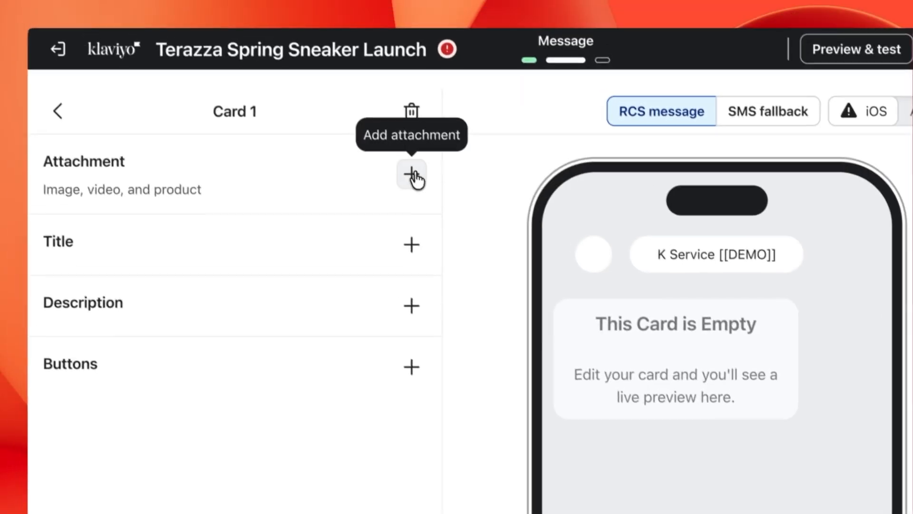
# Step: Attach the library image 'Media (5) (compressed)' to Card 1 as its media
pyautogui.click(381, 121)
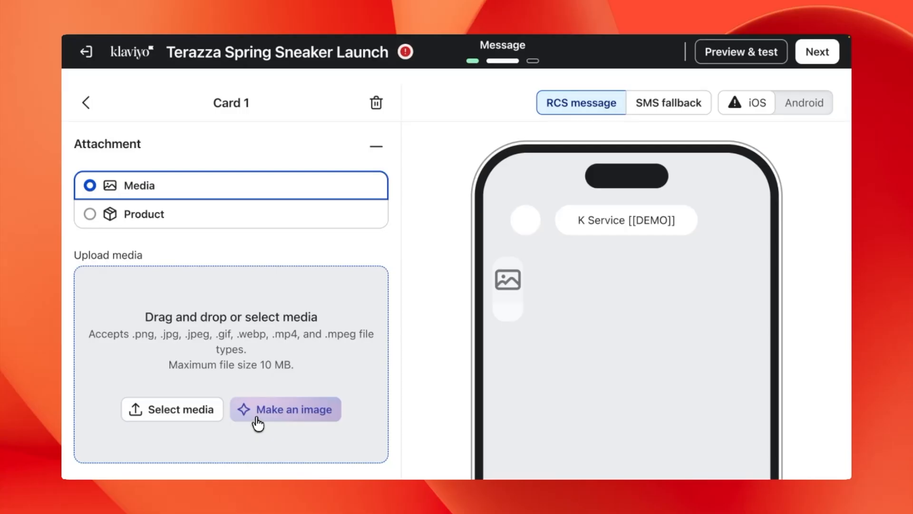
pyautogui.click(230, 224)
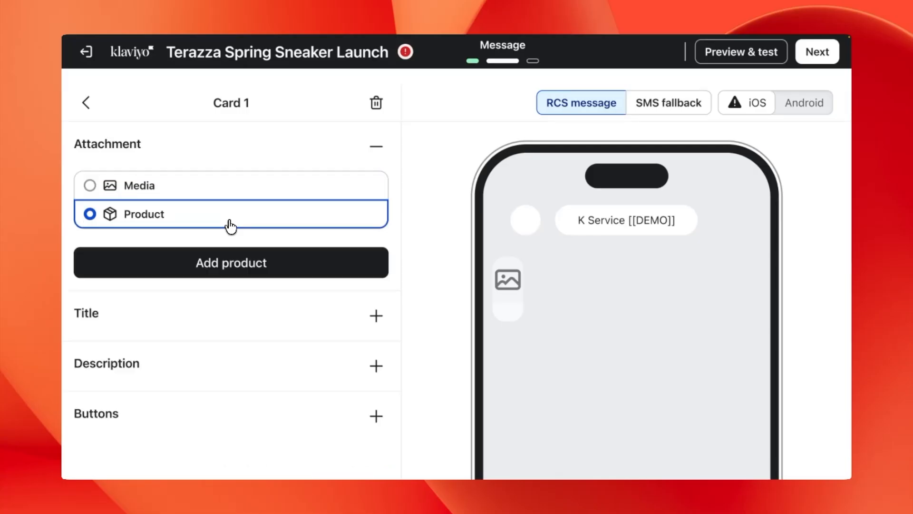
pyautogui.click(283, 265)
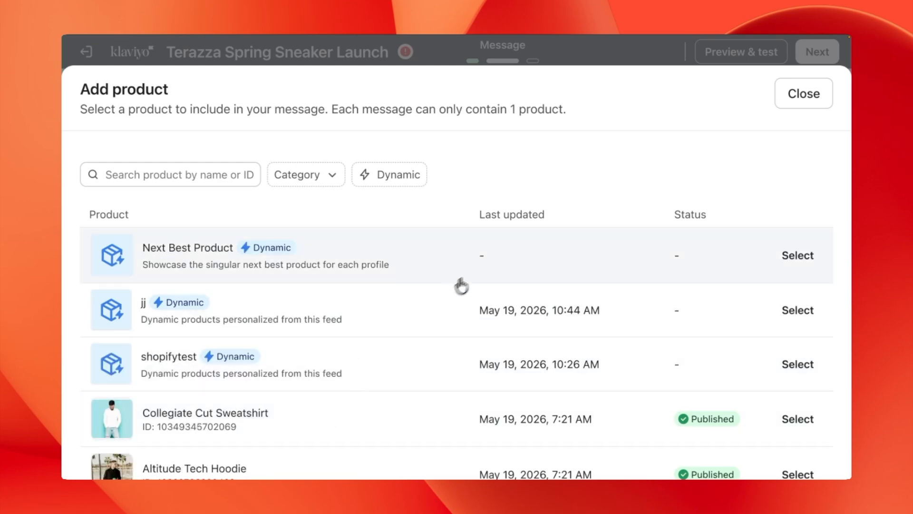
pyautogui.click(804, 93)
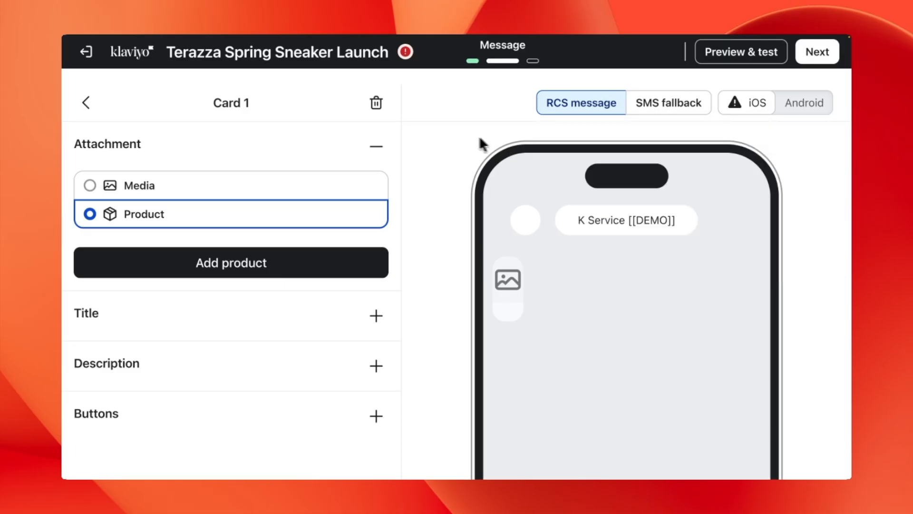
pyautogui.click(291, 186)
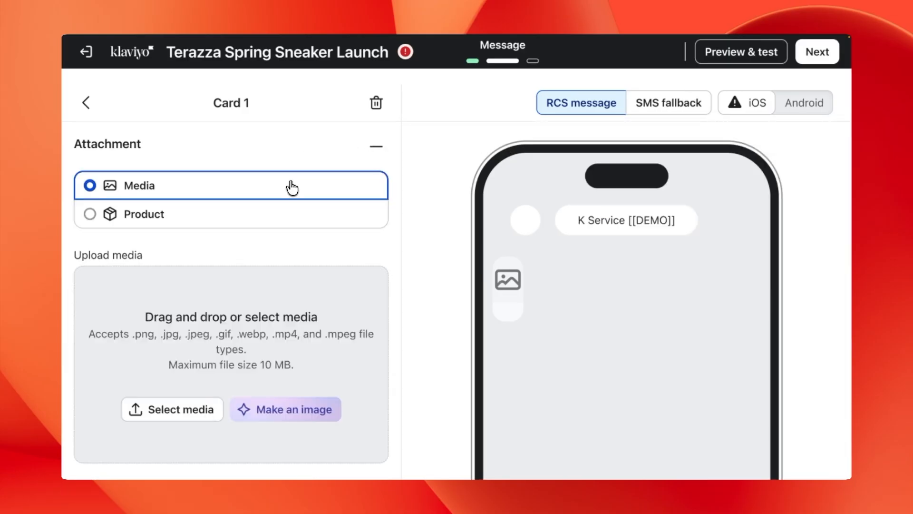
pyautogui.click(196, 412)
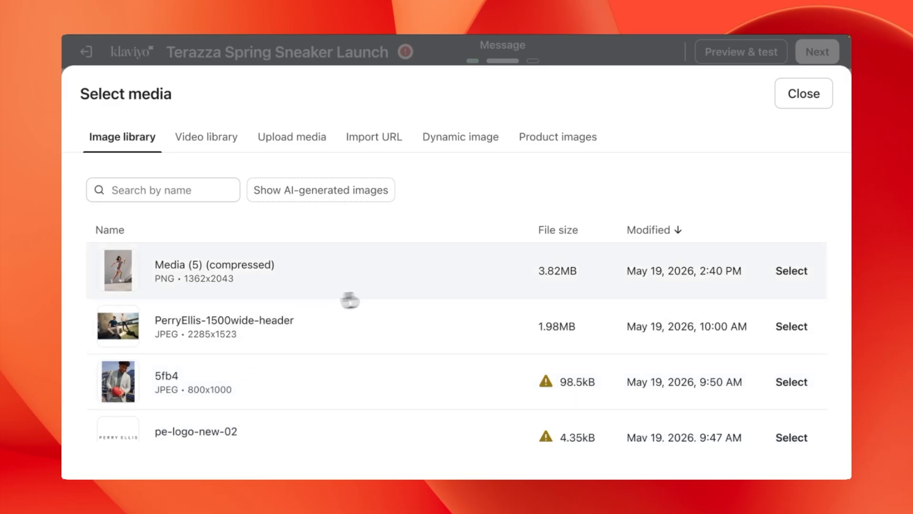
pyautogui.click(786, 276)
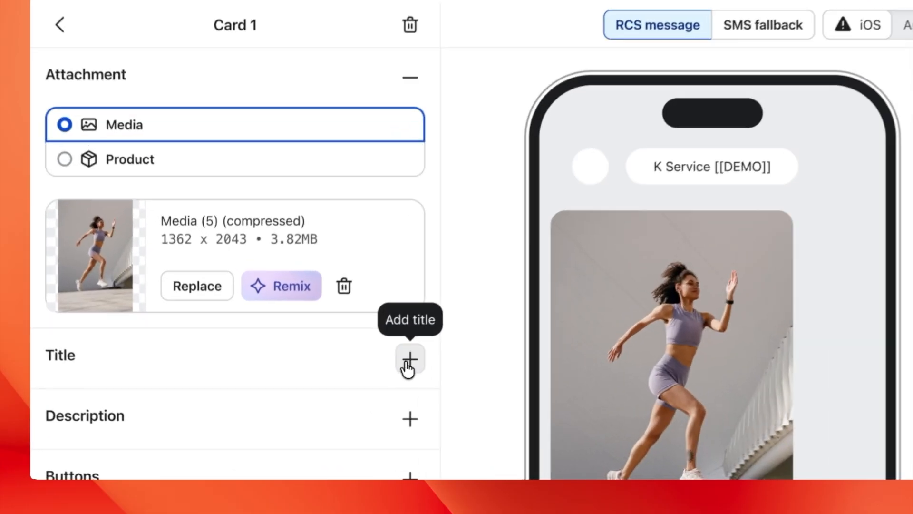
pyautogui.click(407, 366)
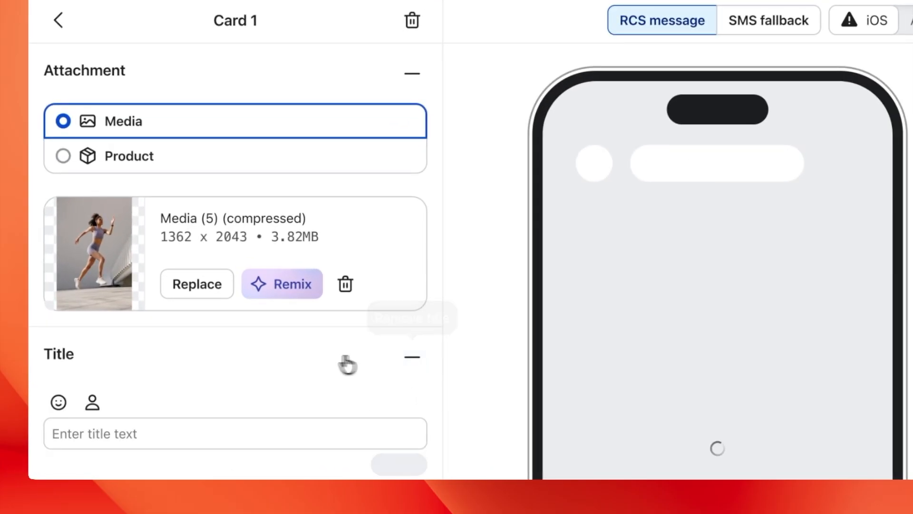
# Step: Title Card 1 'Cloud Nine Sneakers'
pyautogui.scroll(-3, 328, 363)
pyautogui.click(315, 364)
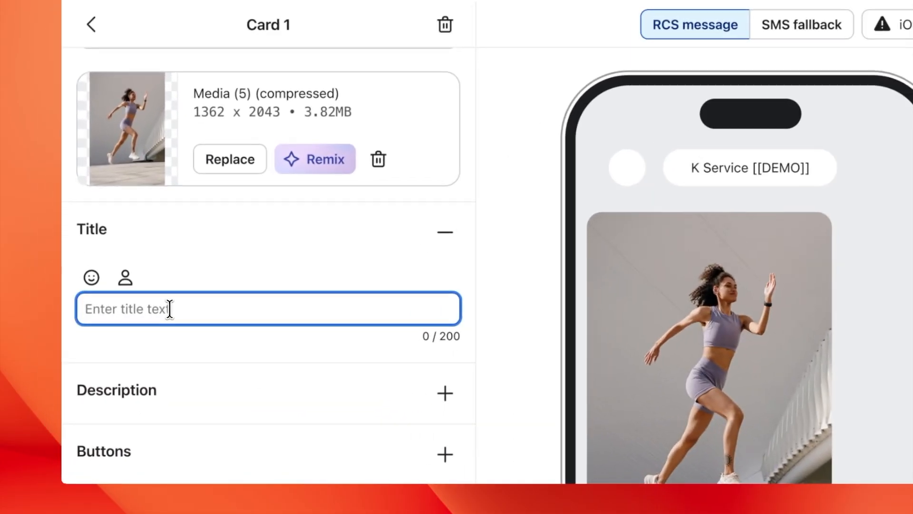
pyautogui.write('Cloud N')
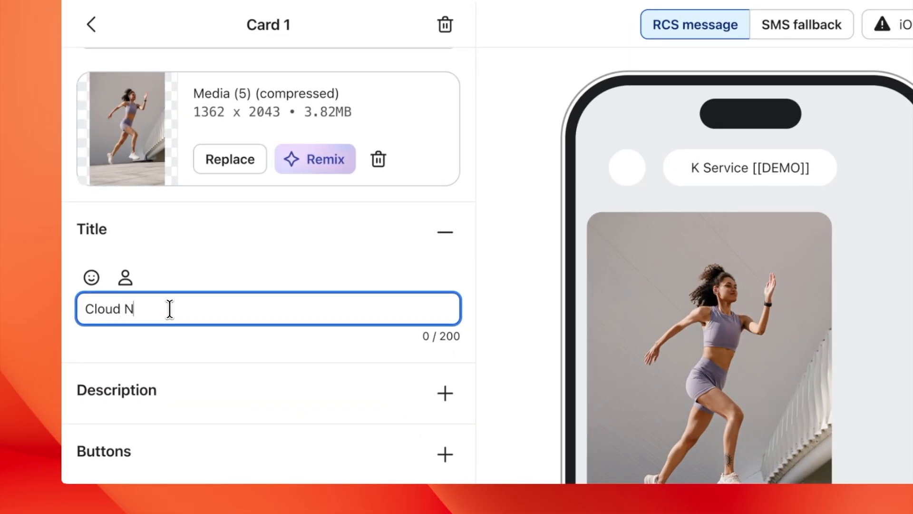
pyautogui.write('ine Sneakers')
pyautogui.click(213, 341)
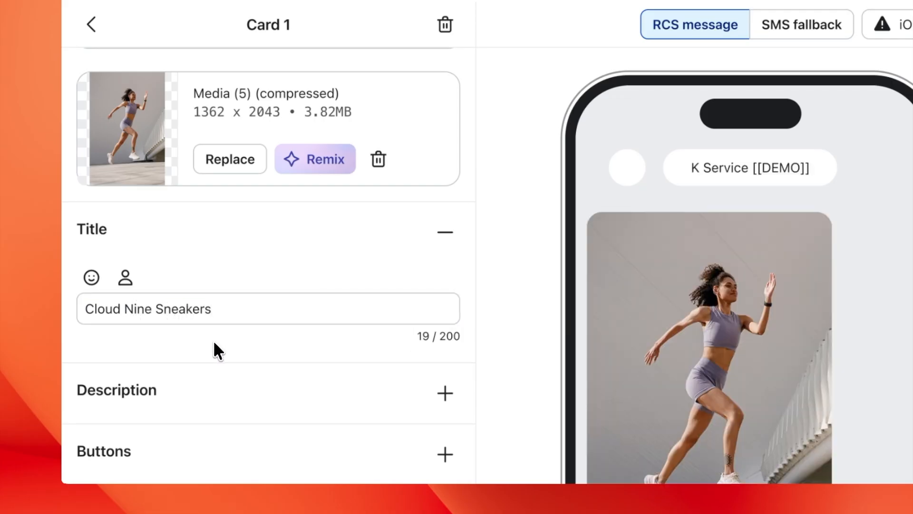
# Step: Paste the spring sneaker-drop text into Card 1's Description
pyautogui.click(444, 393)
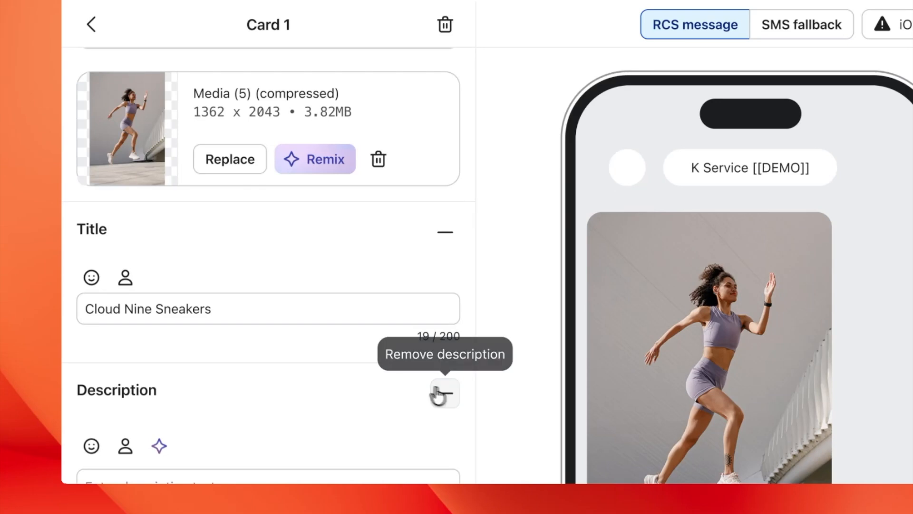
pyautogui.scroll(-4, 306, 387)
pyautogui.click(302, 380)
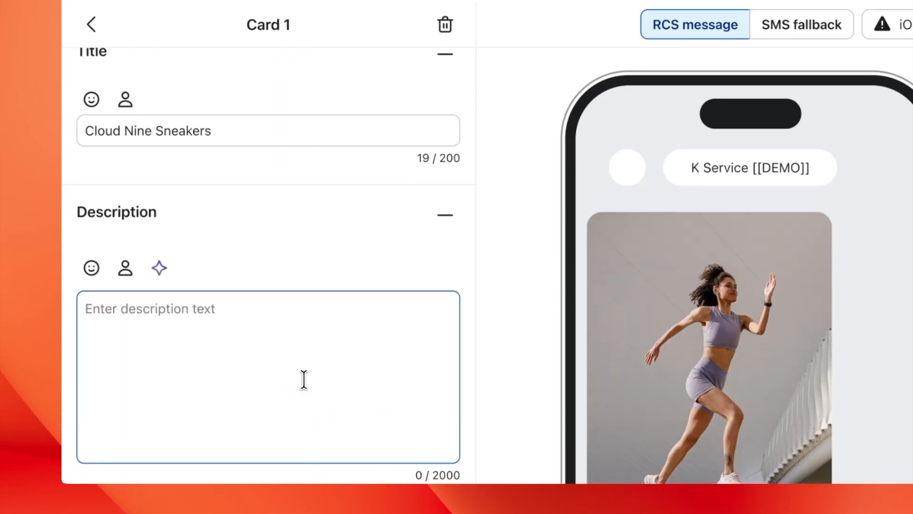
pyautogui.click(153, 317)
pyautogui.write('Step into spring with our newest sneaker drop. Fresh colors, lightweight comfort, and styles made for wherever the season takes you.')
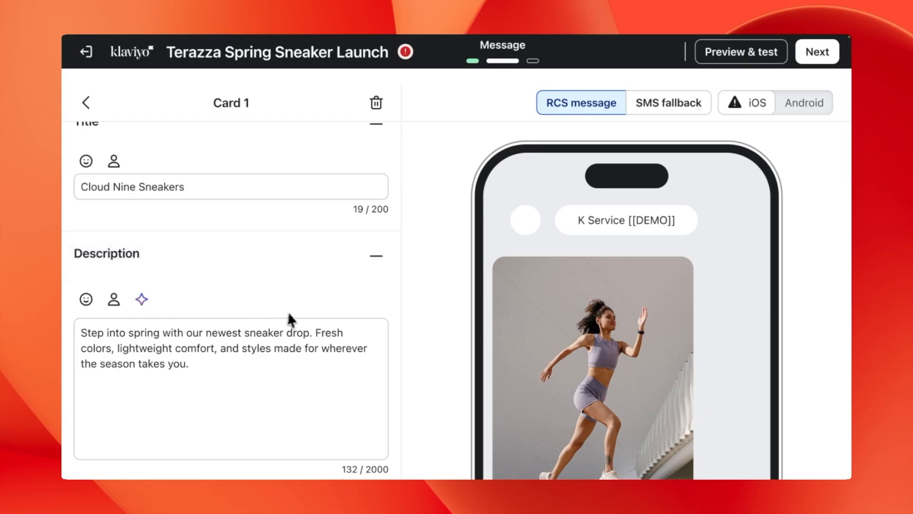
pyautogui.scroll(-2, 390, 330)
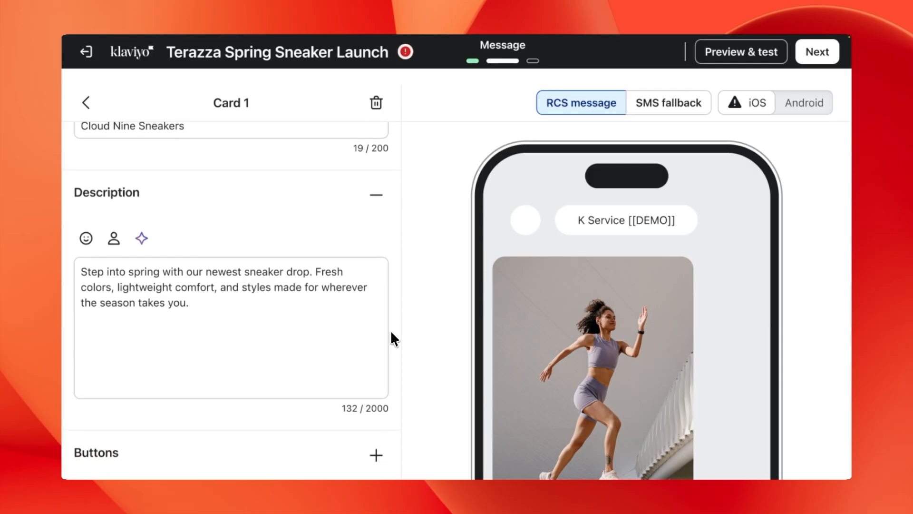
pyautogui.scroll(-5, 559, 354)
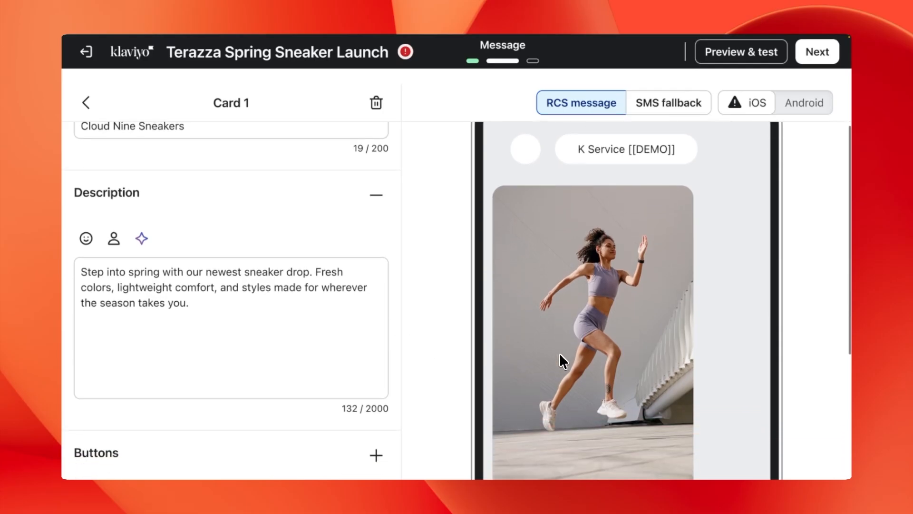
pyautogui.scroll(-3, 560, 353)
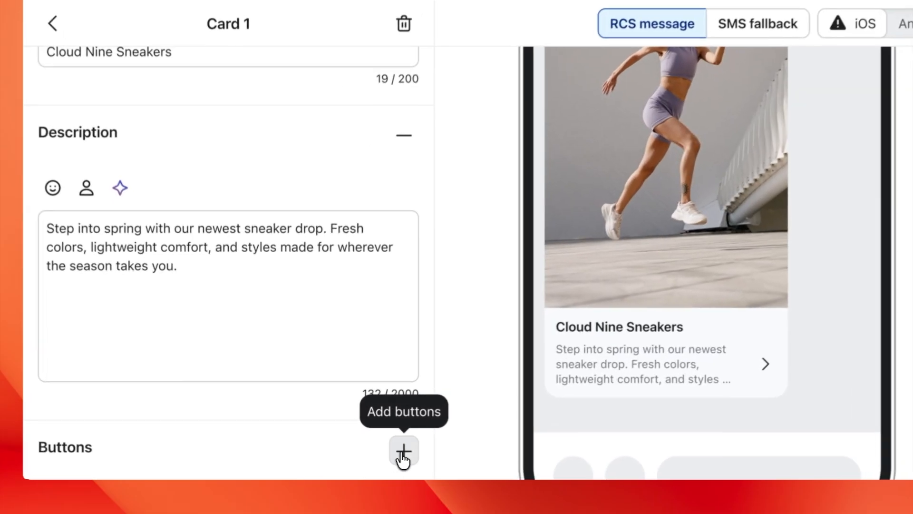
pyautogui.click(376, 455)
# Step: Add a Visit link button labelled 'Shop Now' pointing to the Cloud Nine product page URL
pyautogui.scroll(-3, 349, 448)
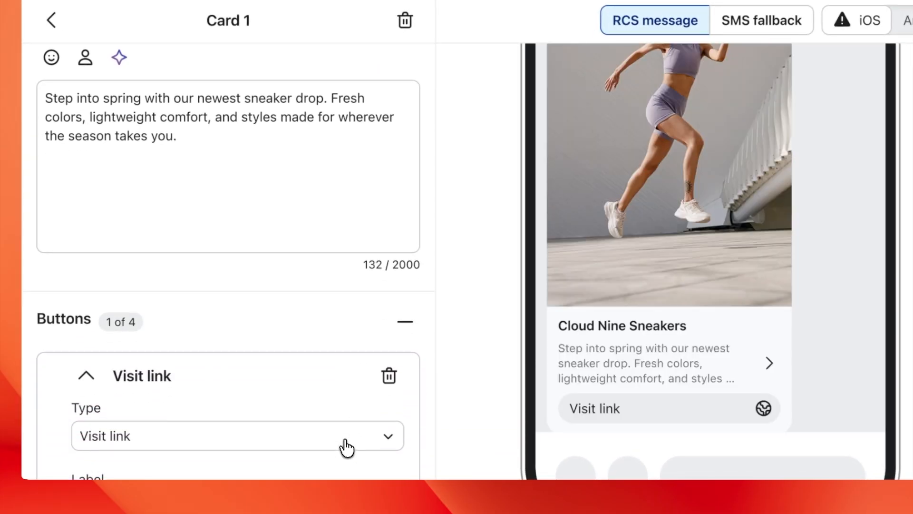
pyautogui.scroll(-3, 329, 453)
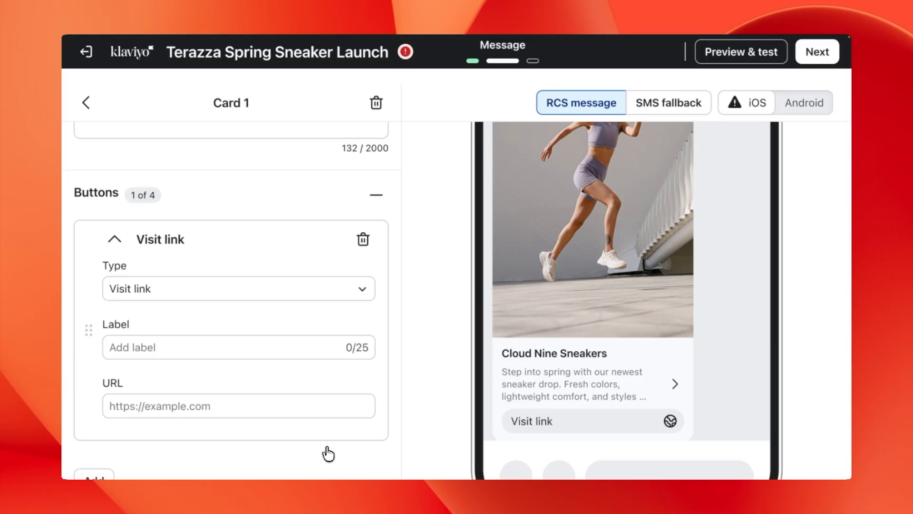
pyautogui.click(324, 291)
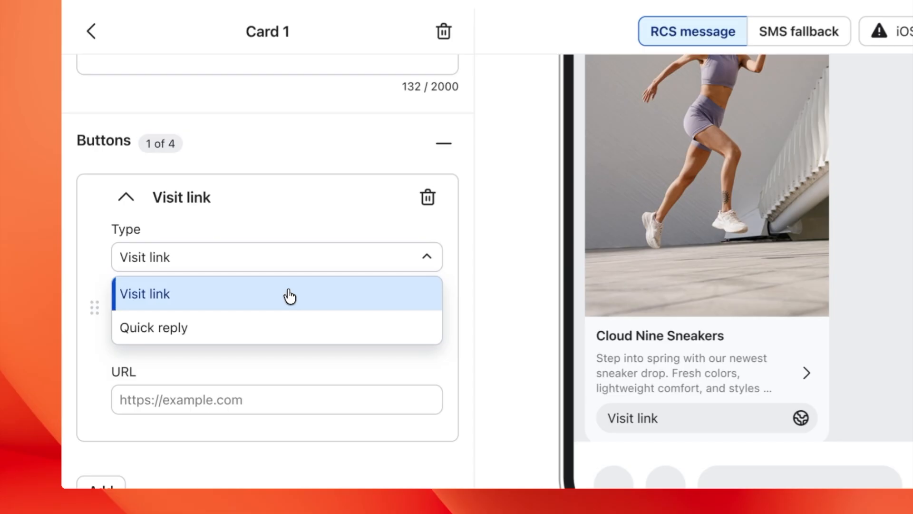
pyautogui.click(289, 295)
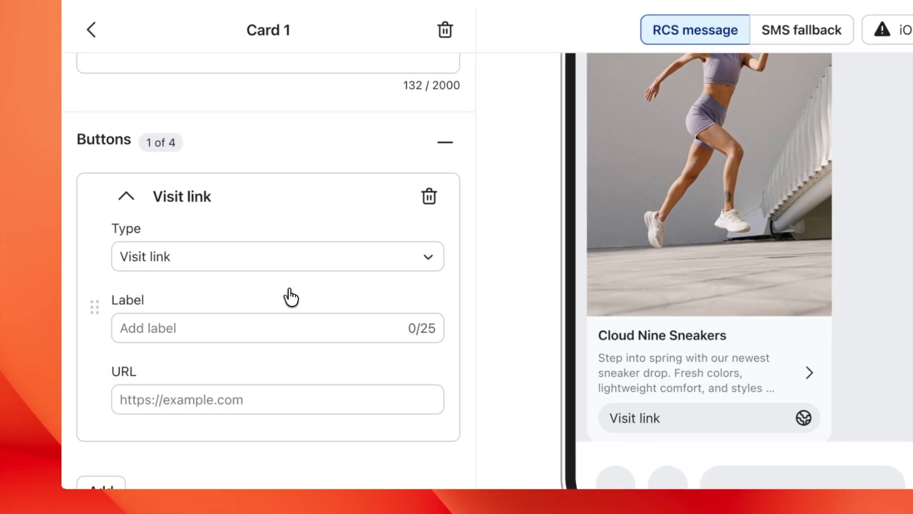
pyautogui.click(206, 394)
pyautogui.write('https://www.terrazza/com/products/cloudninesneakers')
pyautogui.click(147, 329)
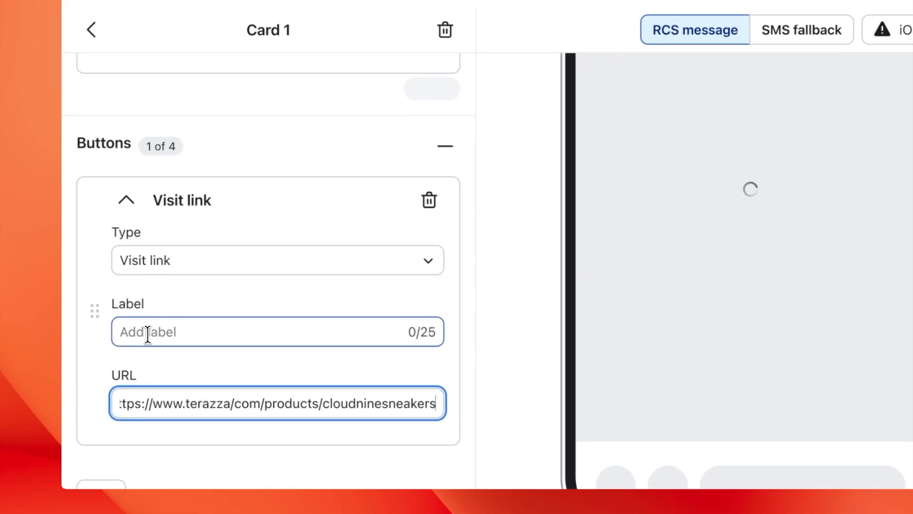
pyautogui.write('Shop Now')
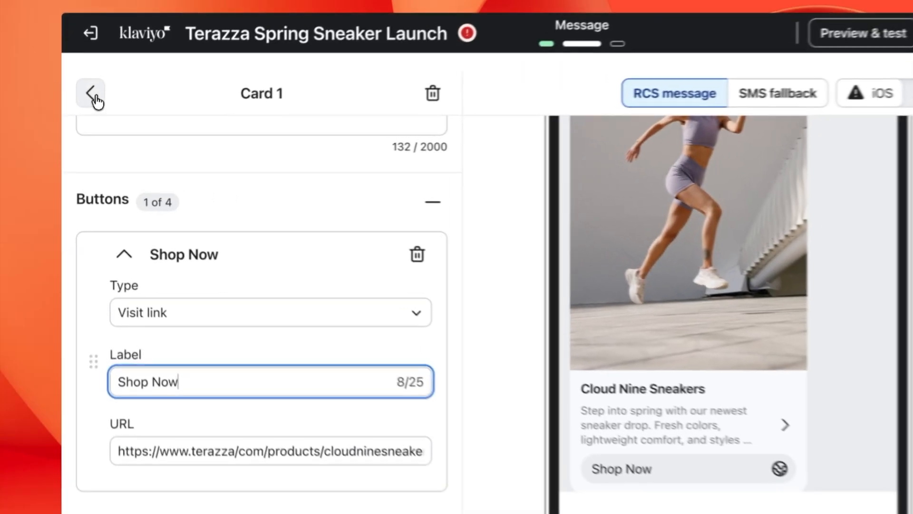
pyautogui.click(92, 94)
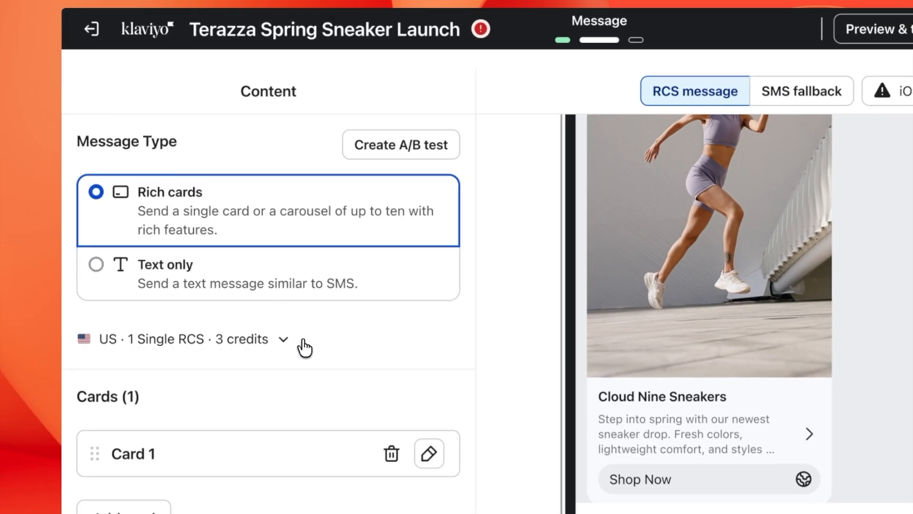
# Step: Add a new quick action to the rich-card message
pyautogui.scroll(-2, 305, 347)
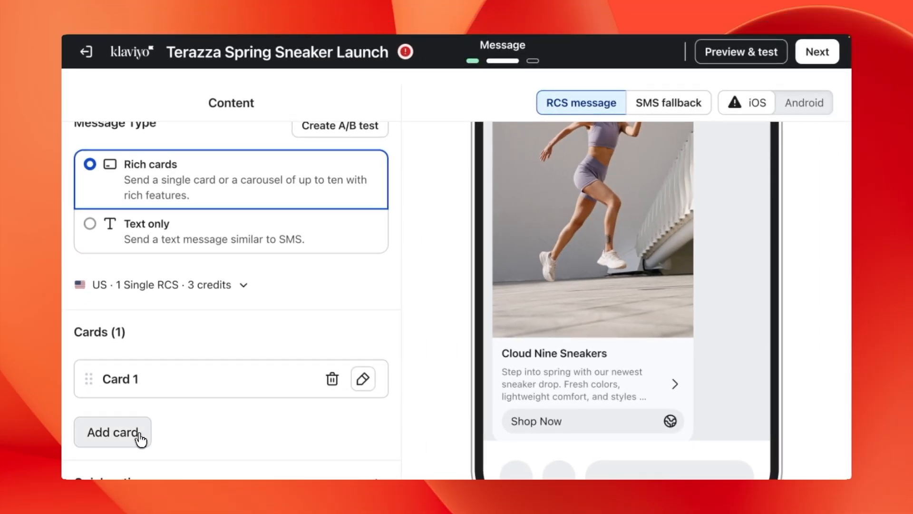
pyautogui.scroll(-1, 296, 451)
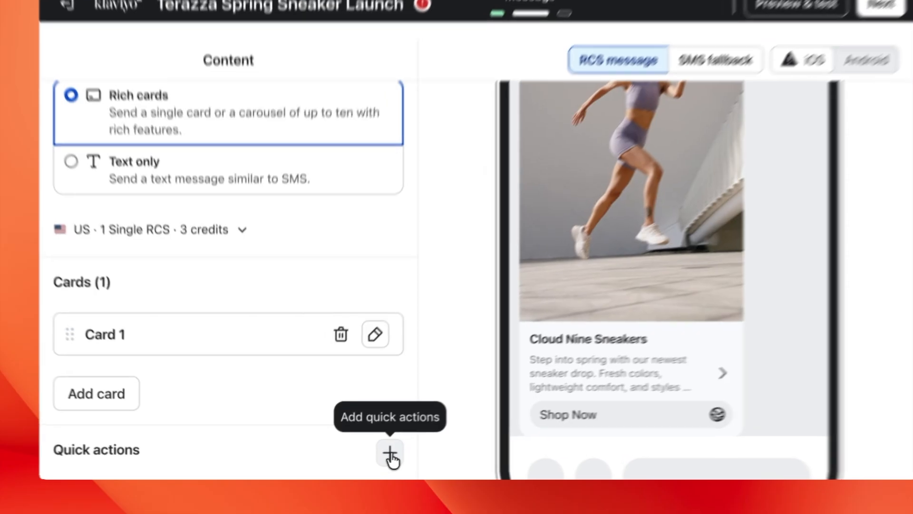
pyautogui.click(375, 455)
pyautogui.scroll(-4, 351, 444)
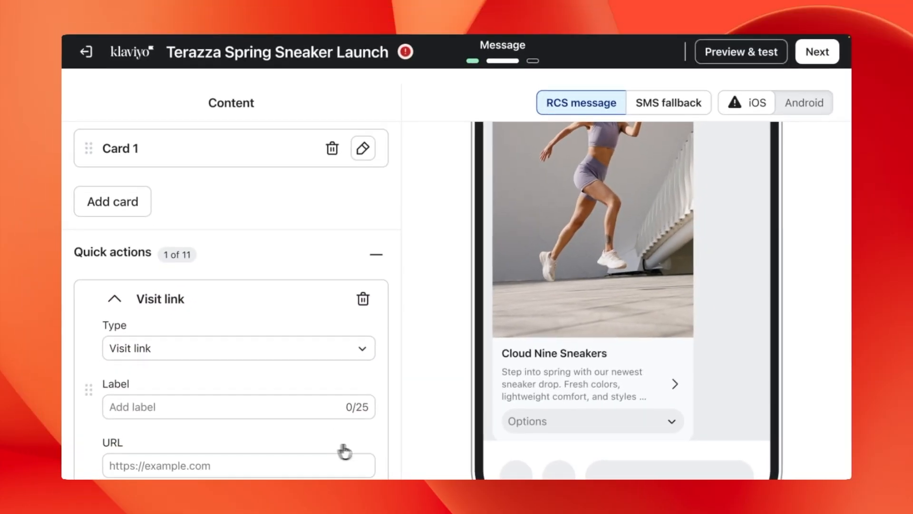
pyautogui.scroll(-1, 531, 407)
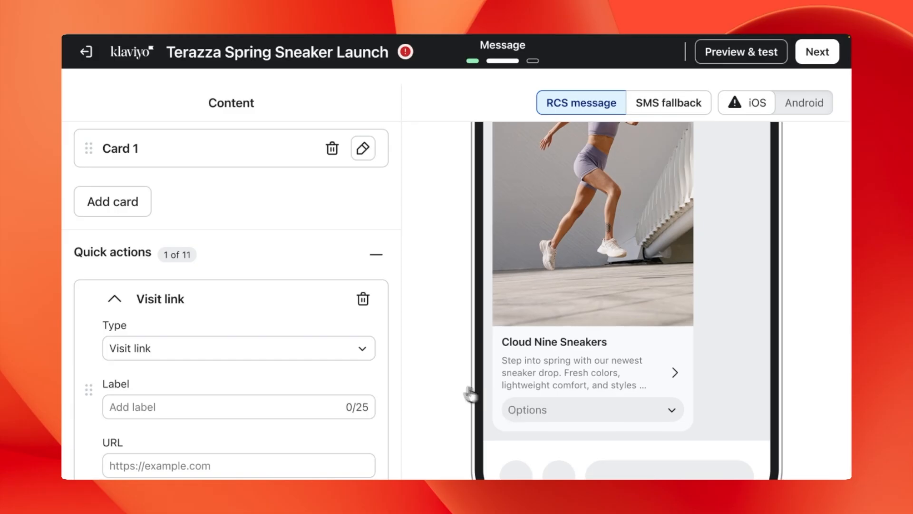
pyautogui.scroll(-1, 353, 378)
pyautogui.scroll(-2, 353, 378)
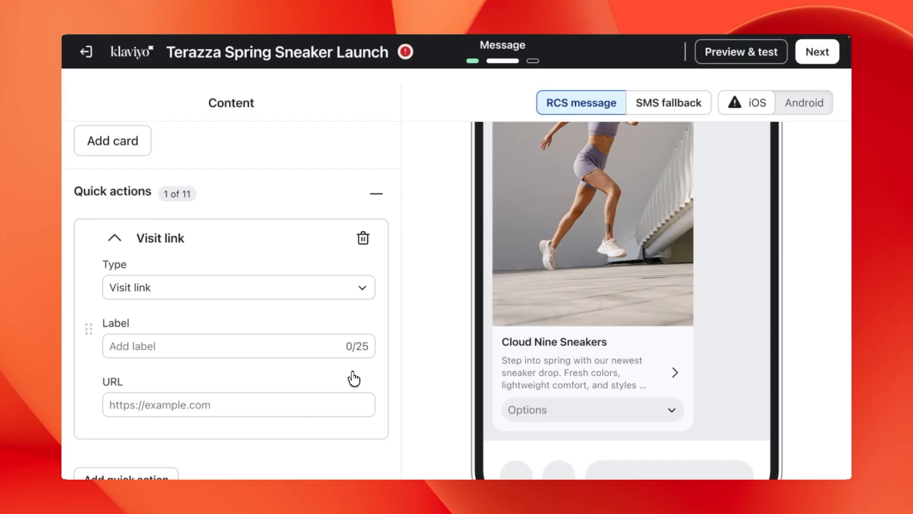
# Step: Make the quick action a Quick reply labelled 'More spring options'
pyautogui.click(352, 289)
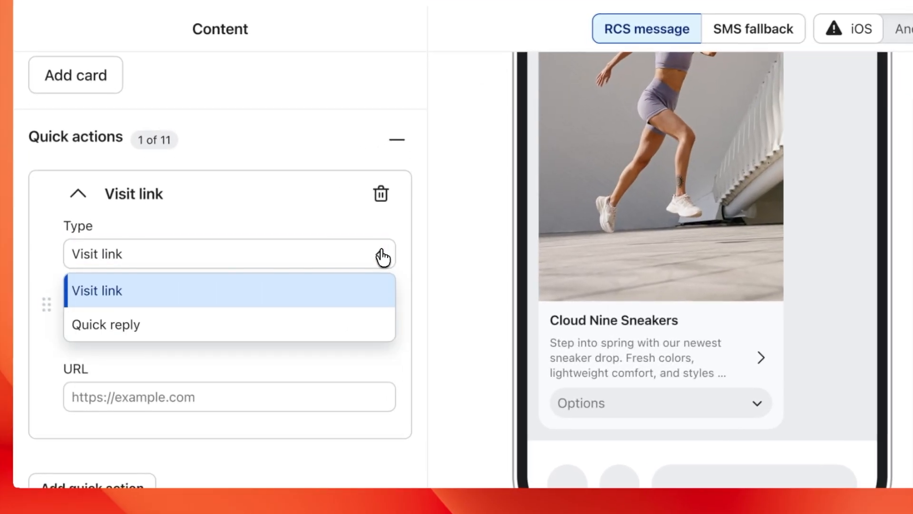
pyautogui.click(326, 325)
pyautogui.click(253, 359)
pyautogui.write('More ')
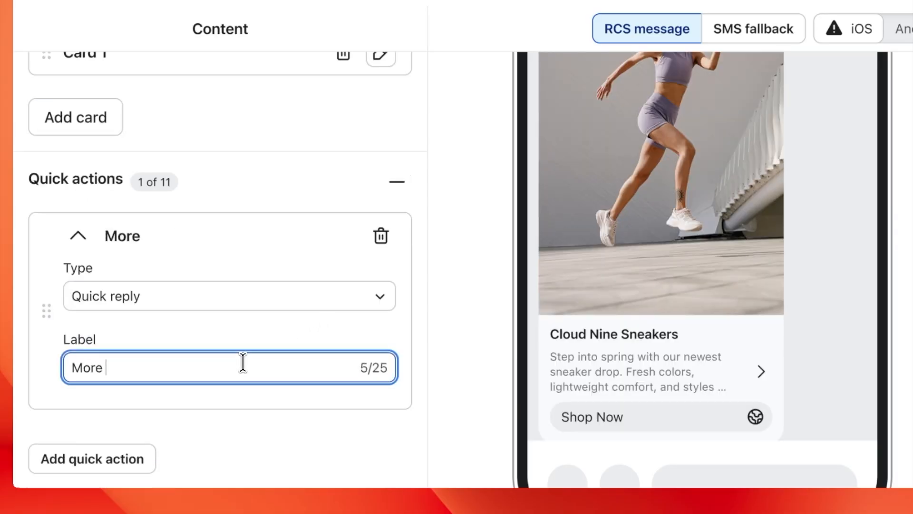
pyautogui.write('spring options')
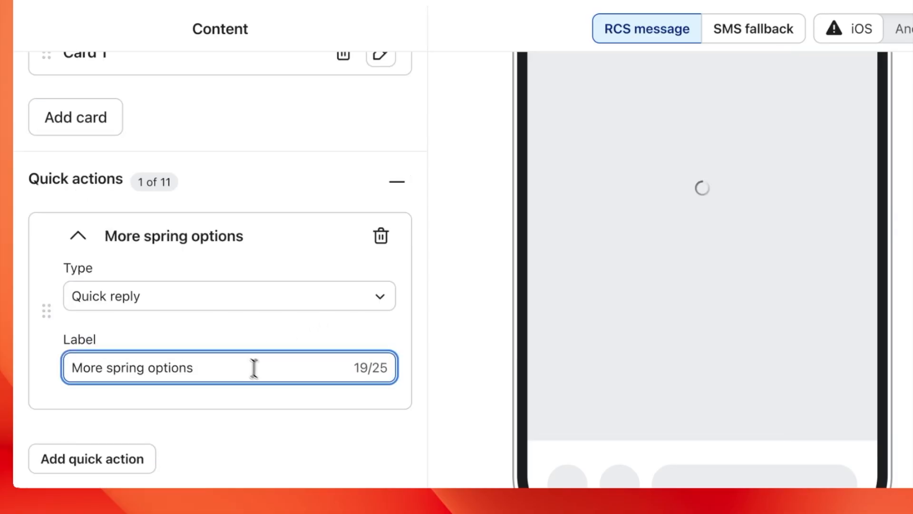
pyautogui.click(285, 403)
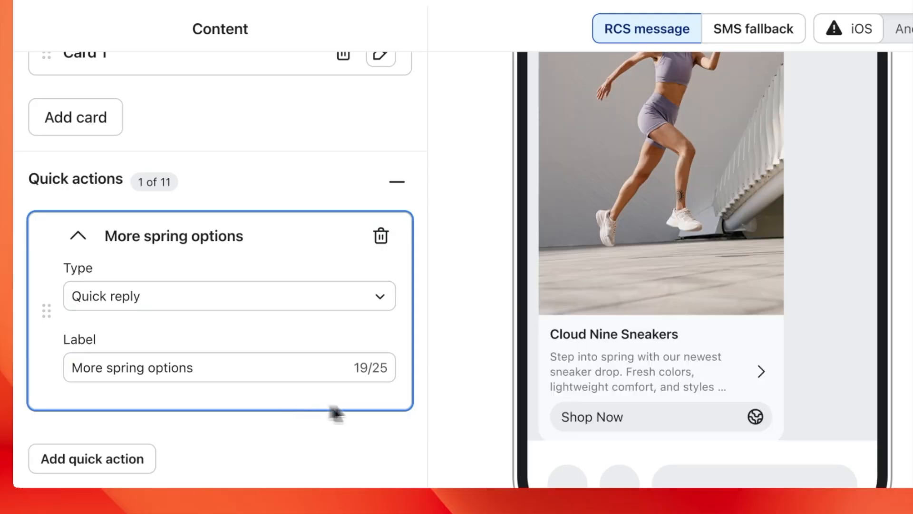
pyautogui.scroll(-1, 532, 375)
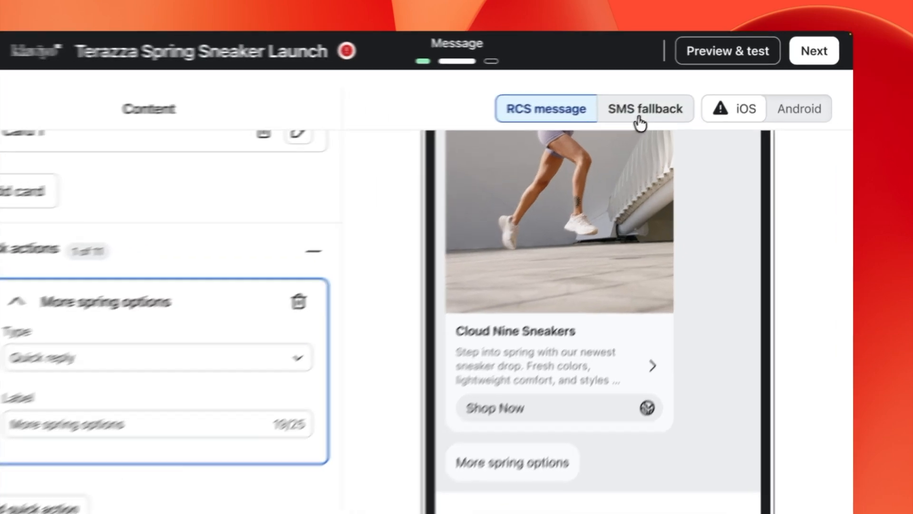
pyautogui.click(682, 108)
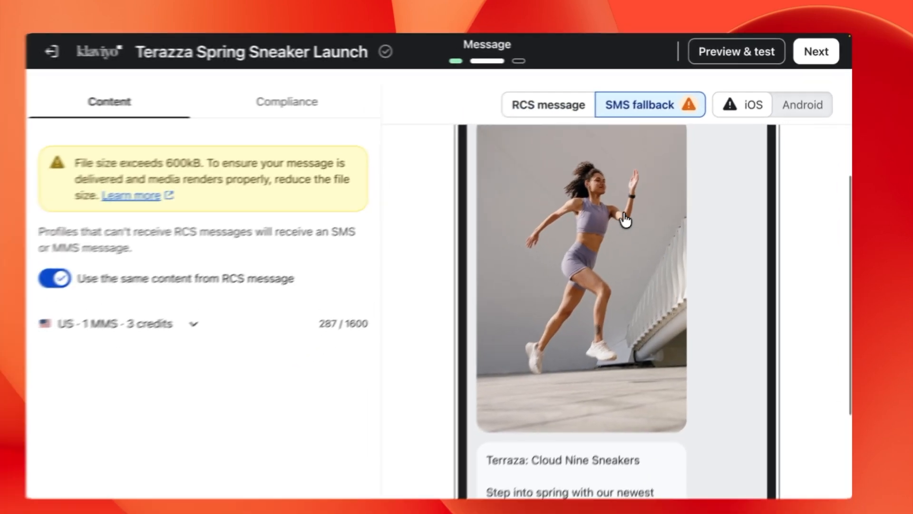
# Step: Scroll through the SMS fallback preview to review the reused RCS text
pyautogui.scroll(2, 624, 219)
pyautogui.scroll(-5, 634, 212)
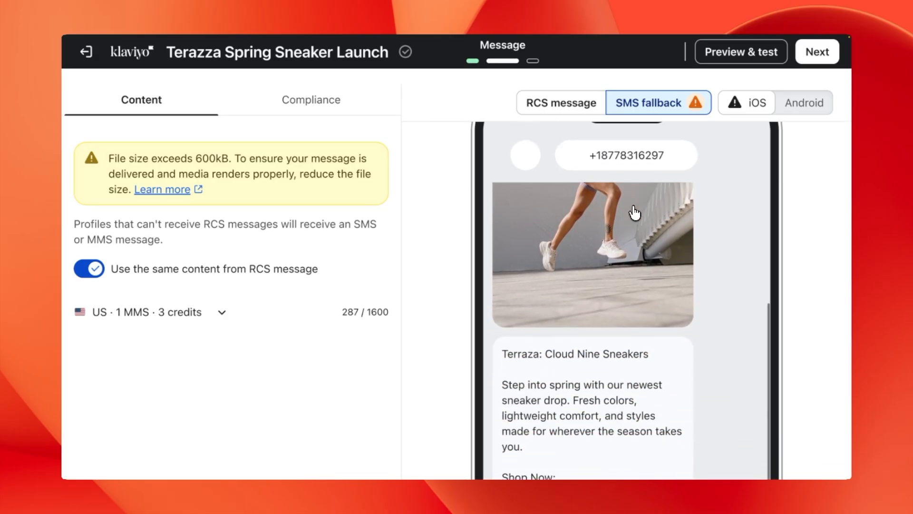
pyautogui.scroll(-3, 635, 212)
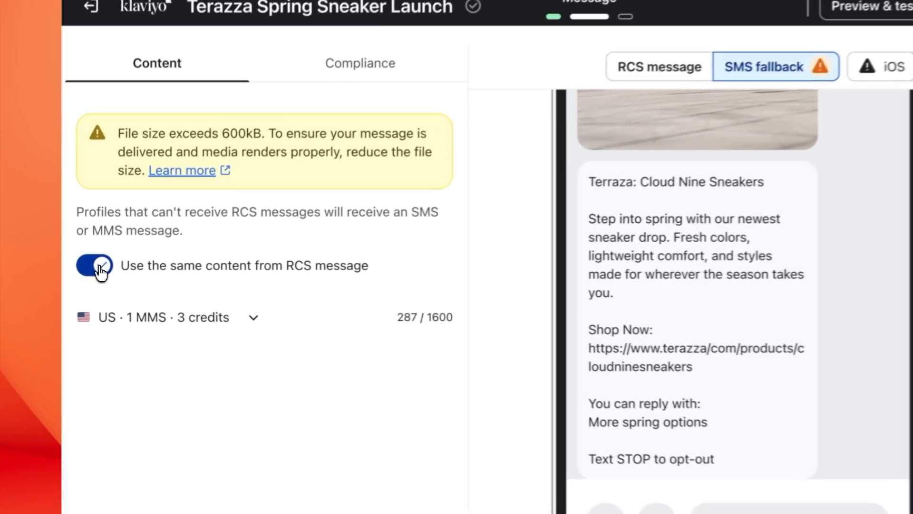
# Step: Stop reusing the RCS content and remove the attached image from the SMS fallback
pyautogui.click(94, 273)
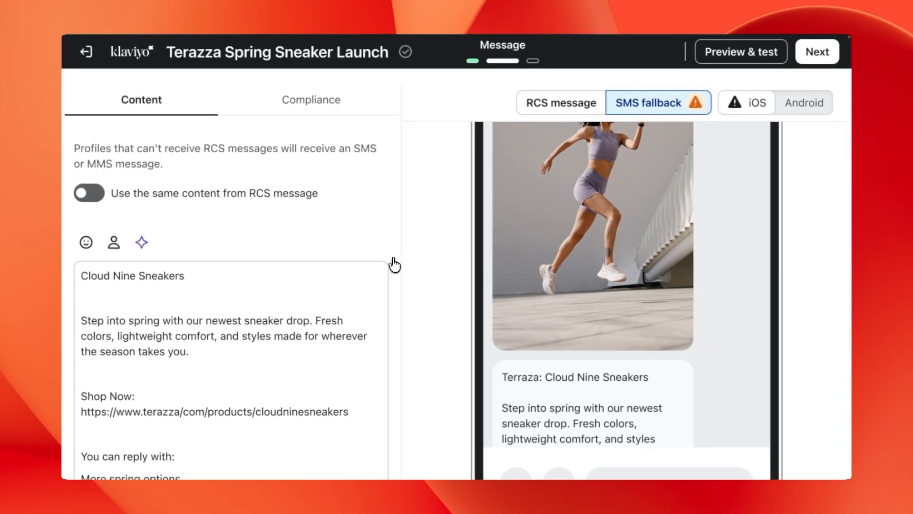
pyautogui.scroll(-5, 394, 264)
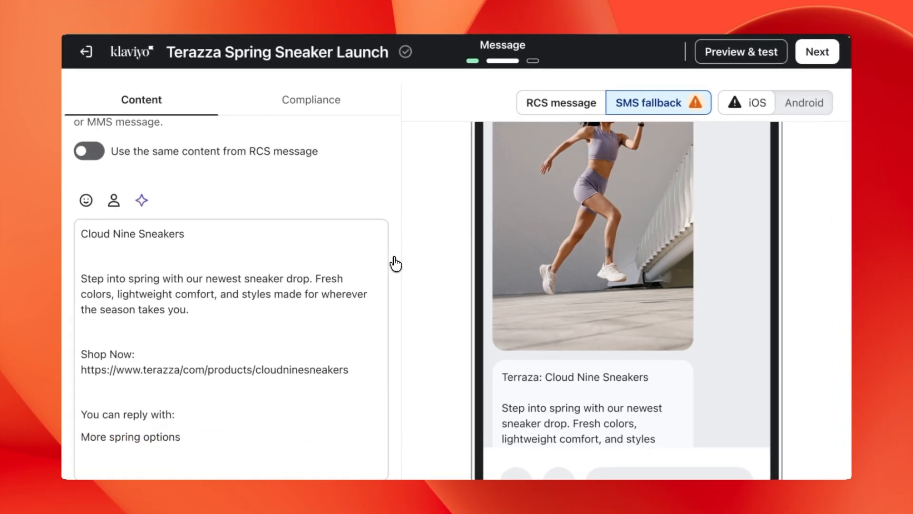
pyautogui.scroll(-5, 394, 265)
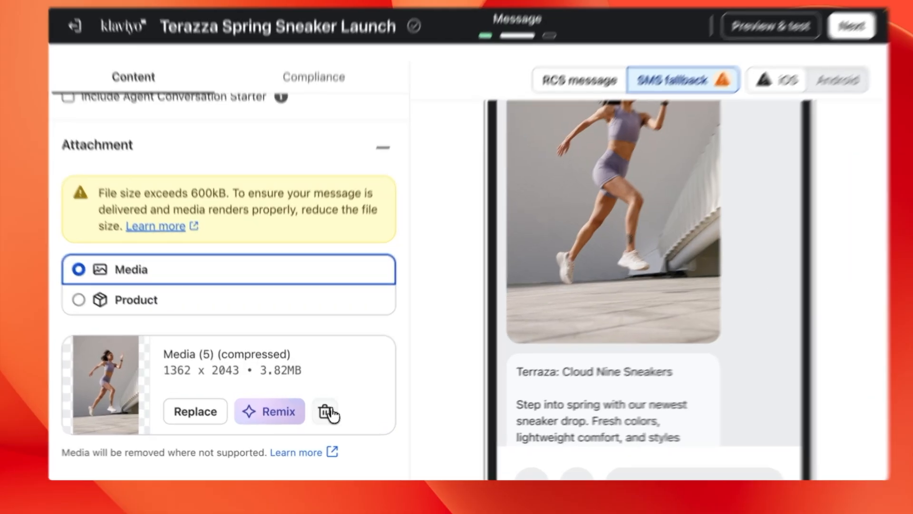
pyautogui.click(320, 412)
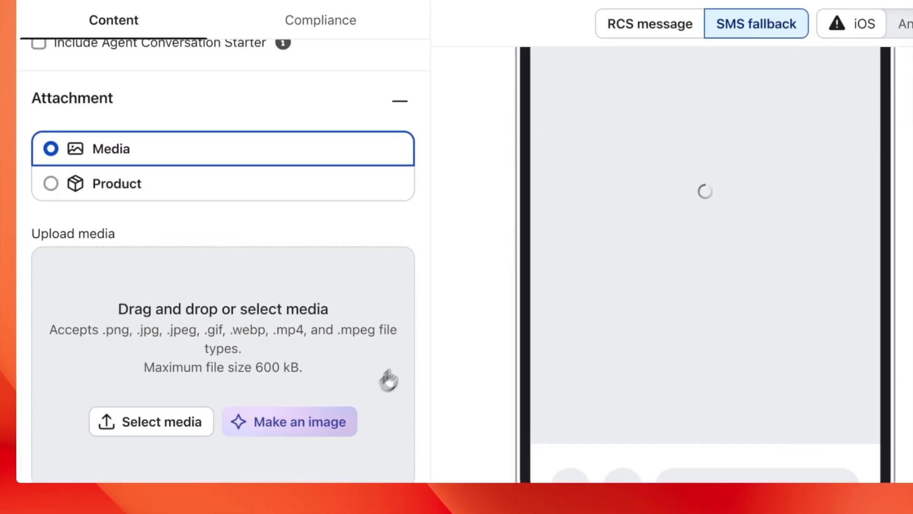
pyautogui.scroll(5, 428, 282)
pyautogui.scroll(5, 430, 280)
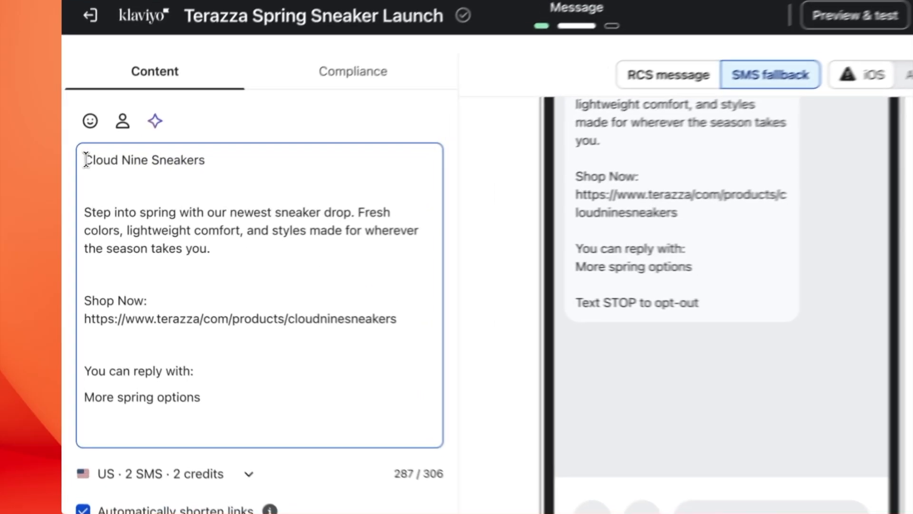
# Step: Add ', Cloud Nine Sneakers' after 'drop' and delete the title, blank and reply-option lines
pyautogui.moveTo(80, 175); pyautogui.dragTo(190, 176)
pyautogui.hotkey('ctrl', 'c')
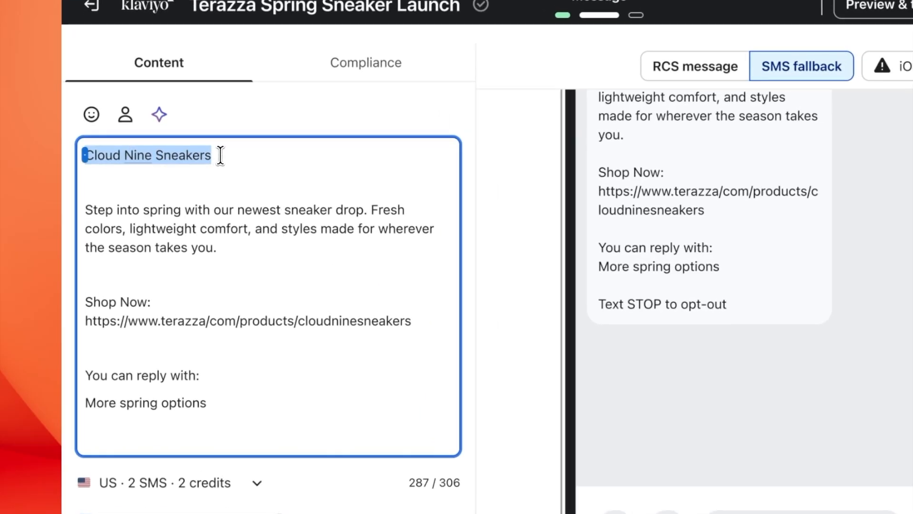
pyautogui.press('BackSpace')
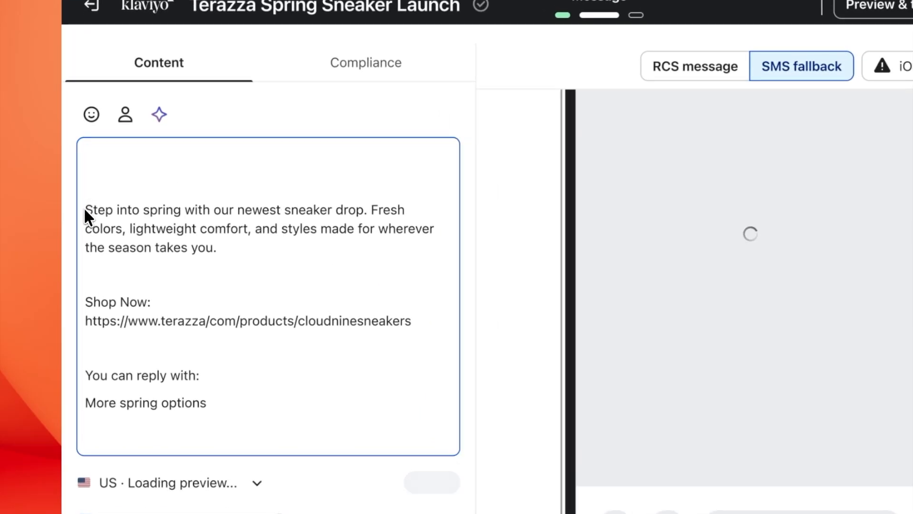
pyautogui.press('BackSpace')
pyautogui.press('BackSpace')
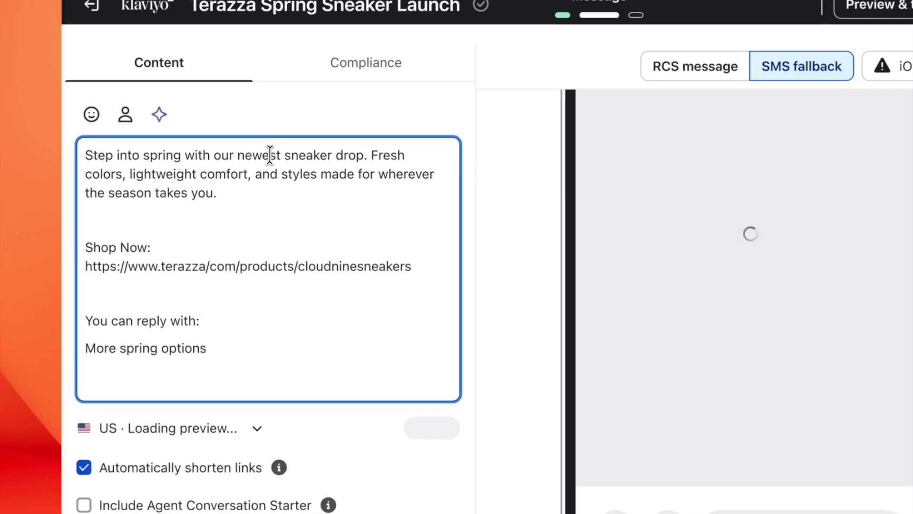
pyautogui.click(362, 157)
pyautogui.write(',')
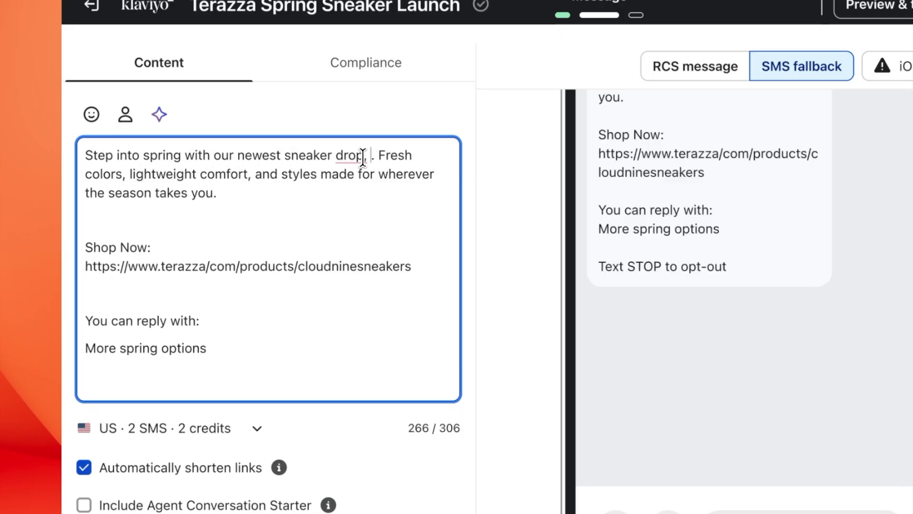
pyautogui.hotkey('ctrl', 'v')
pyautogui.click(101, 229)
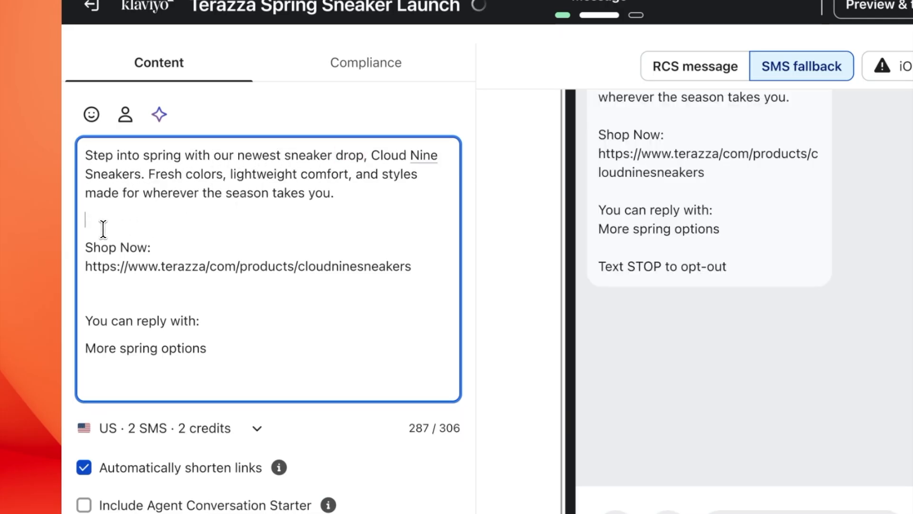
pyautogui.press('BackSpace')
pyautogui.moveTo(90, 255); pyautogui.dragTo(220, 361)
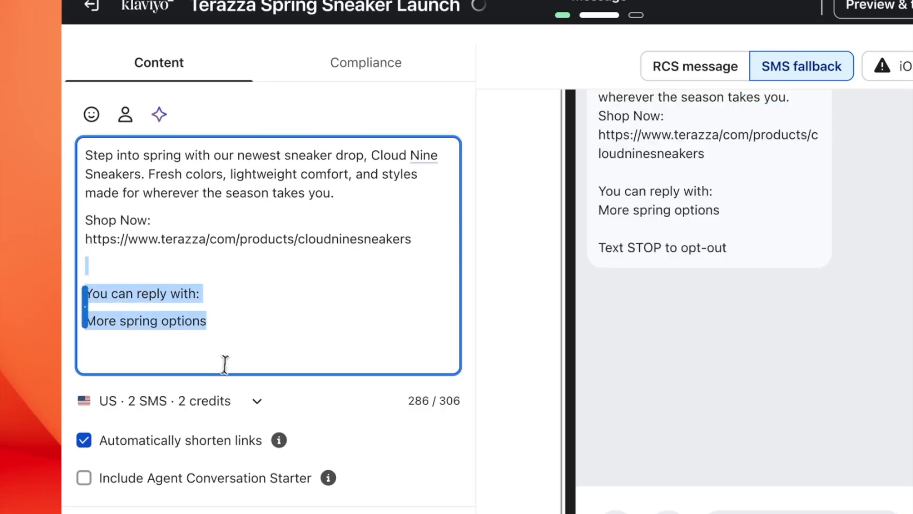
pyautogui.press('BackSpace')
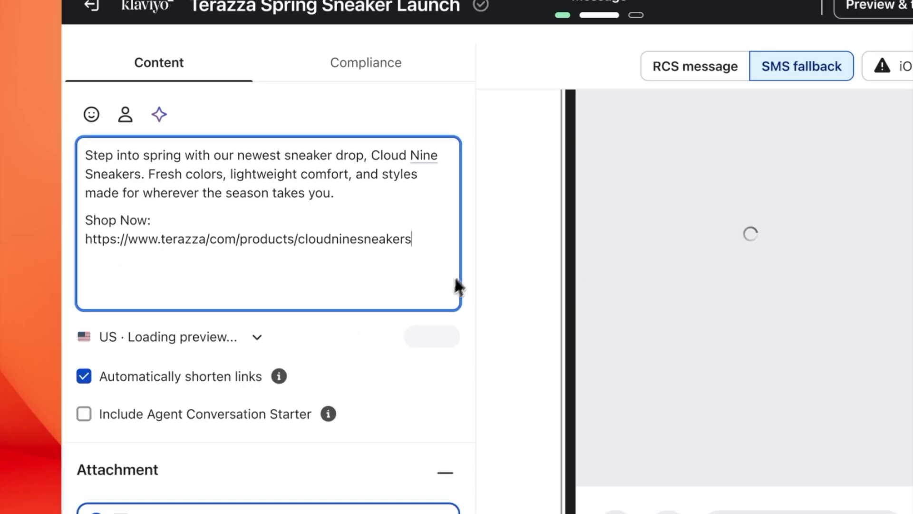
pyautogui.click(471, 253)
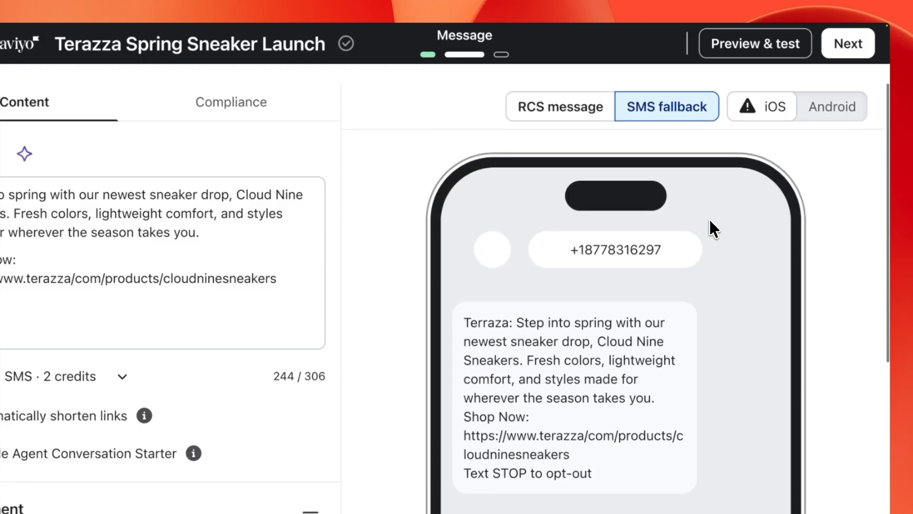
# Step: Return to the RCS rich-card message and inspect its Android rendering in the phone preview
pyautogui.click(574, 102)
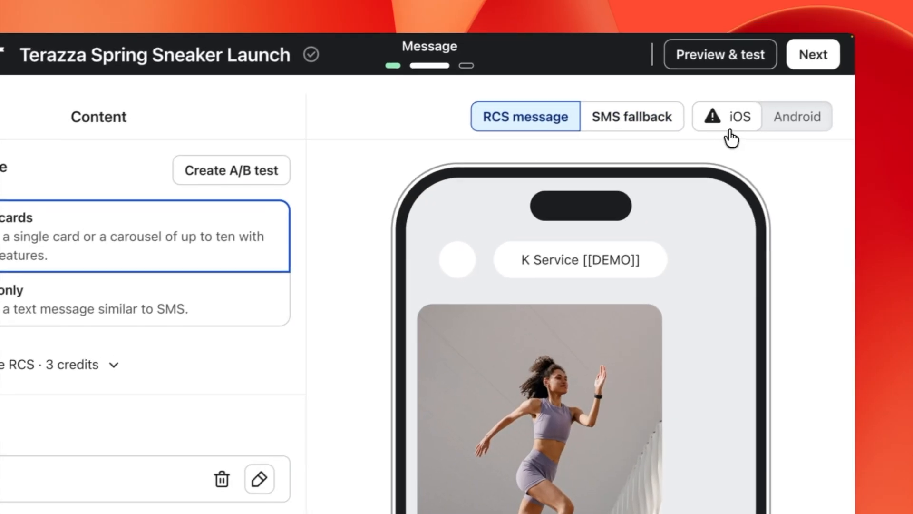
pyautogui.moveTo(732, 128)
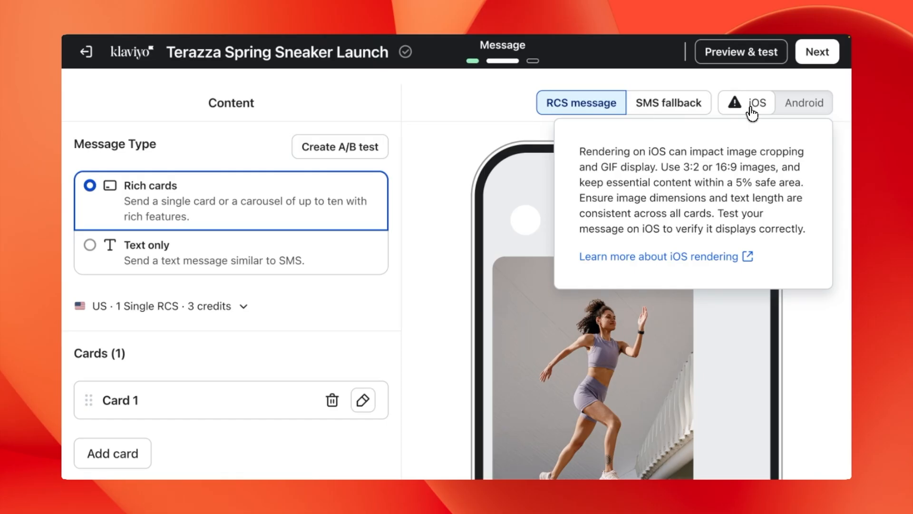
pyautogui.click(806, 112)
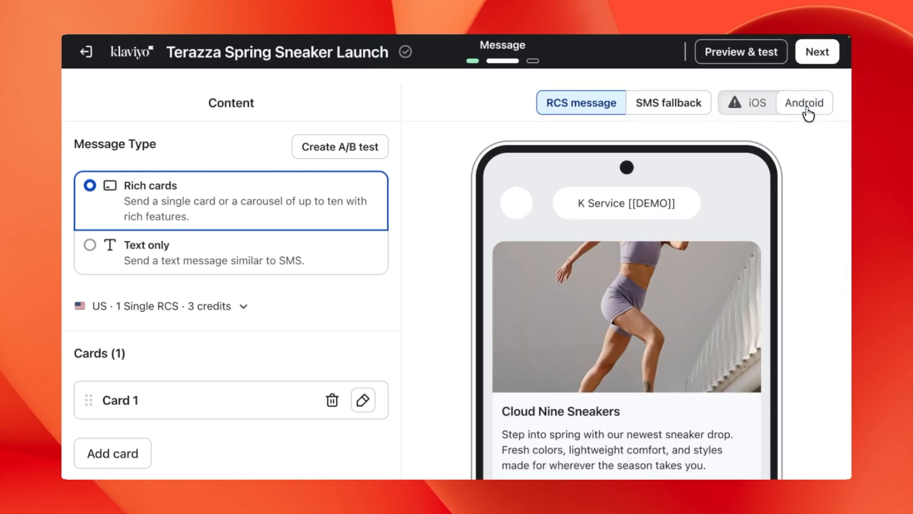
pyautogui.scroll(-2, 745, 260)
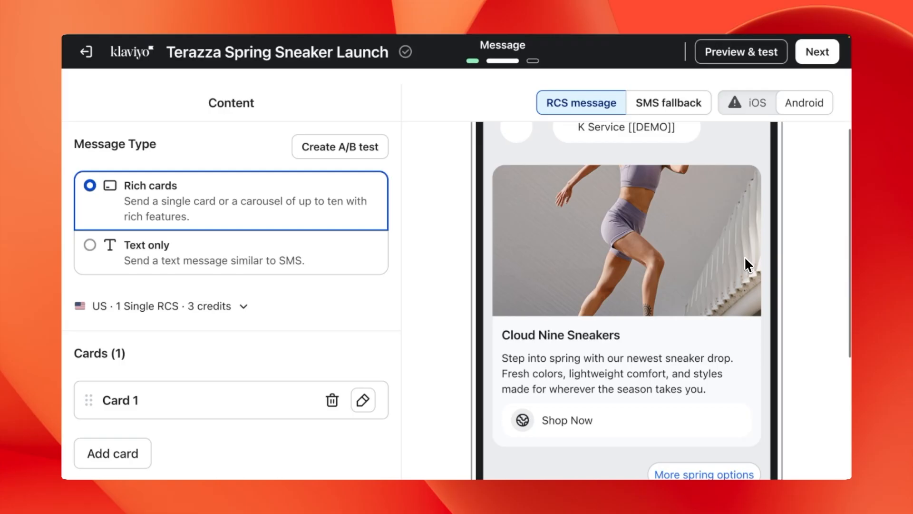
pyautogui.scroll(3, 744, 255)
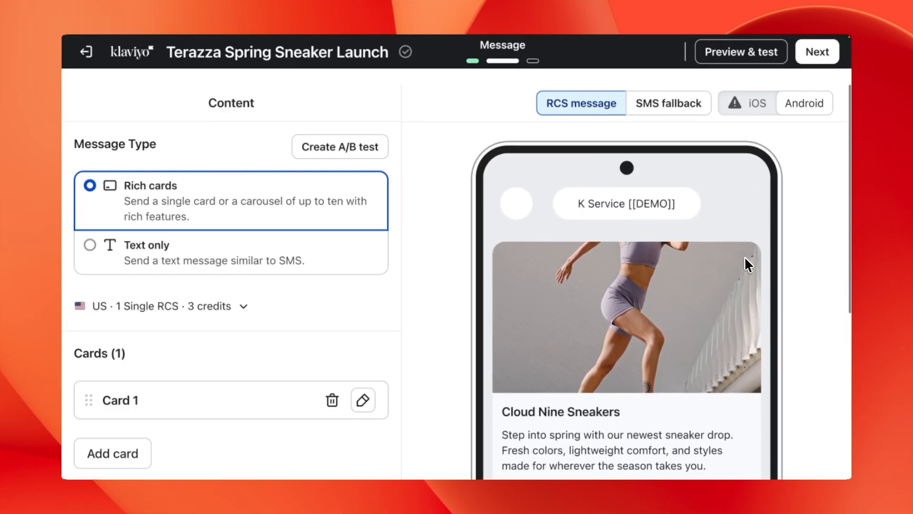
# Step: Check how the rich card renders on iOS, then enter Preview & test mode
pyautogui.click(762, 113)
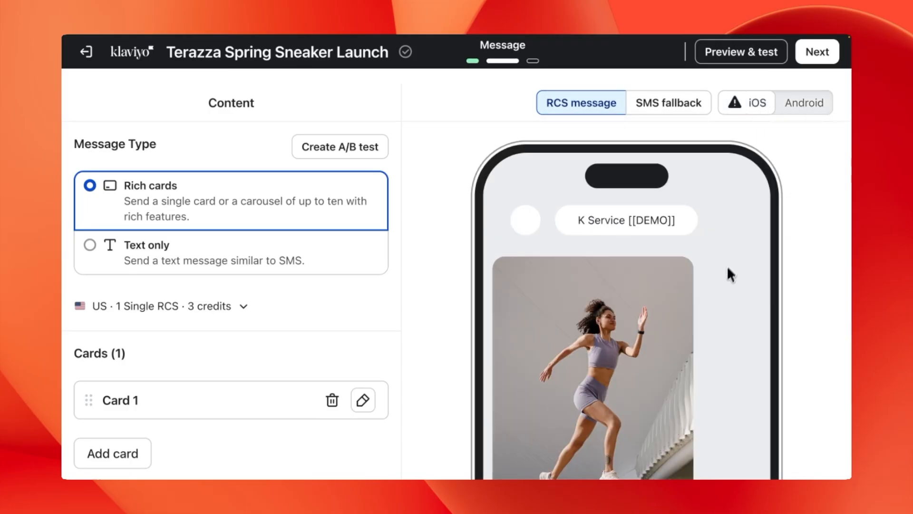
pyautogui.scroll(-3, 725, 276)
pyautogui.scroll(3, 724, 277)
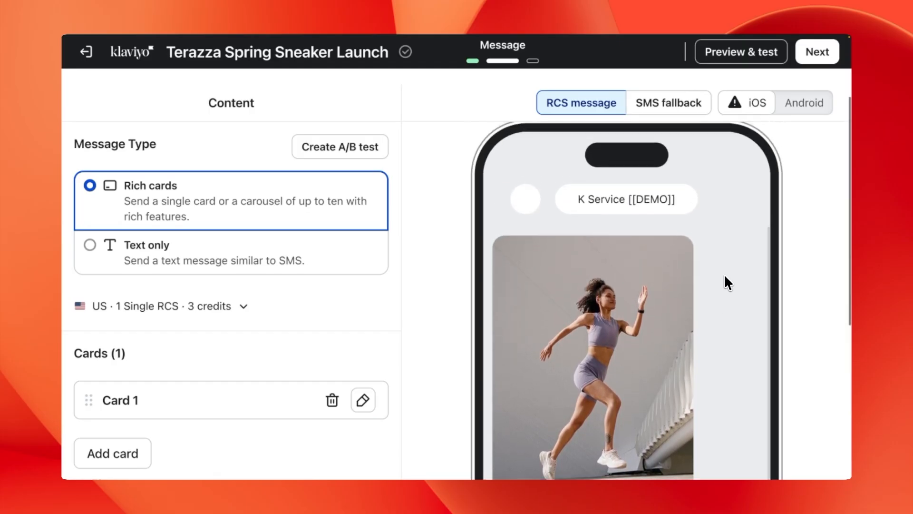
pyautogui.scroll(1, 724, 276)
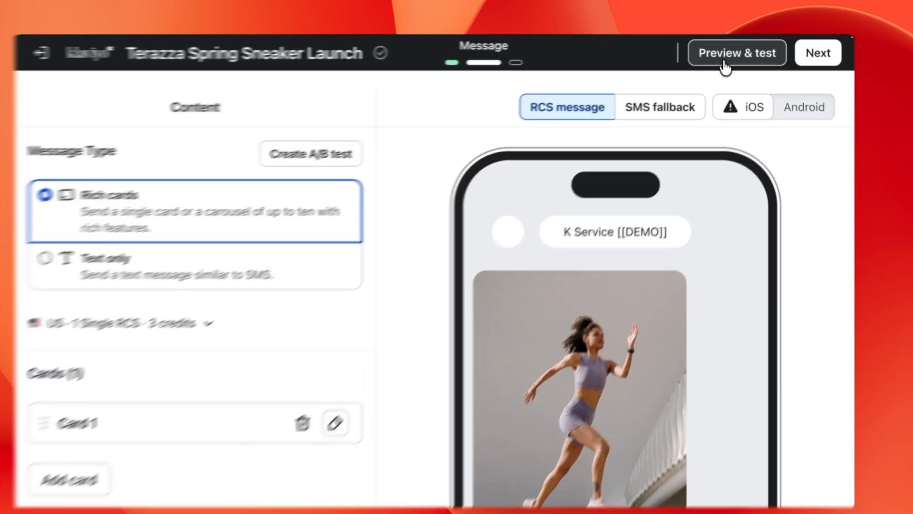
pyautogui.click(729, 68)
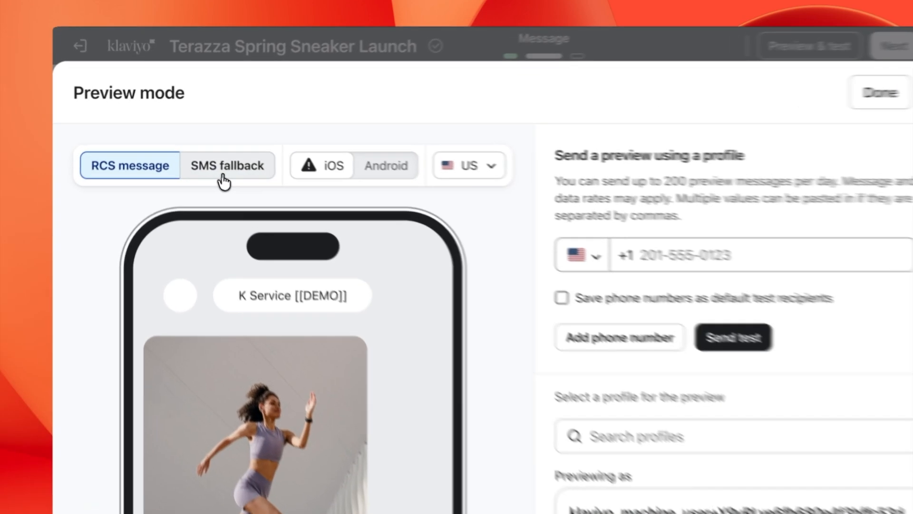
# Step: Preview the SMS fallback version as it appears on Android
pyautogui.click(215, 167)
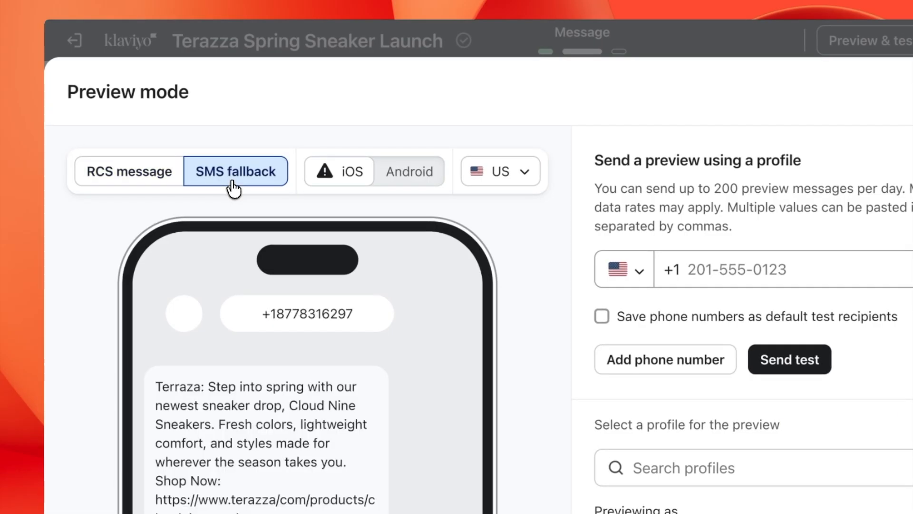
pyautogui.moveTo(335, 183)
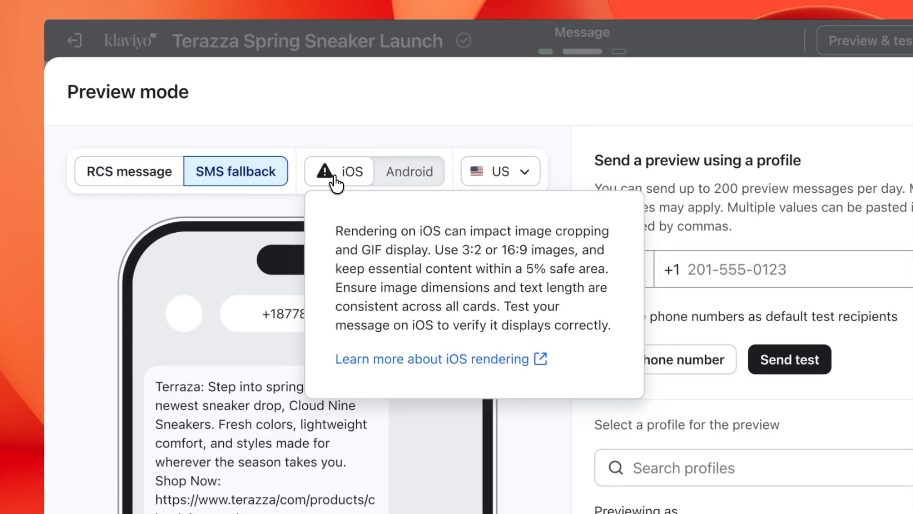
pyautogui.click(398, 181)
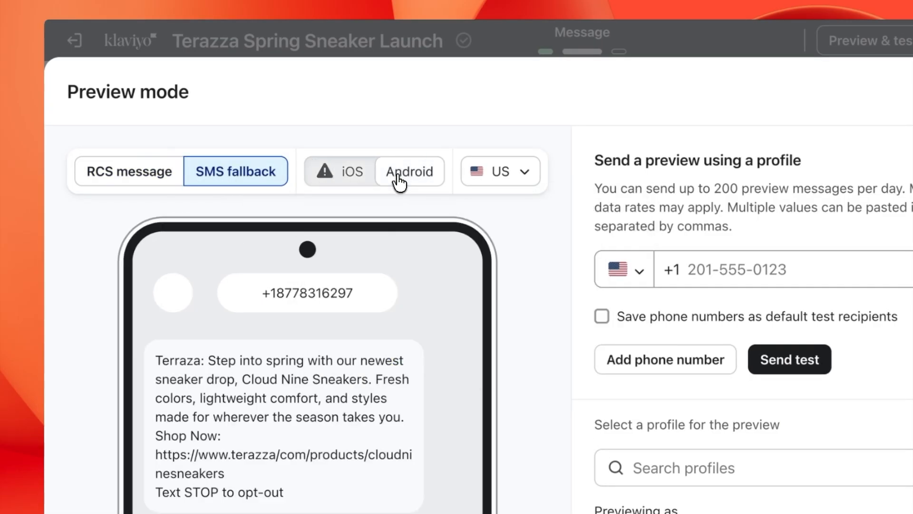
# Step: Preview the RCS message version with US as the preview country and search for a preview profile
pyautogui.click(134, 185)
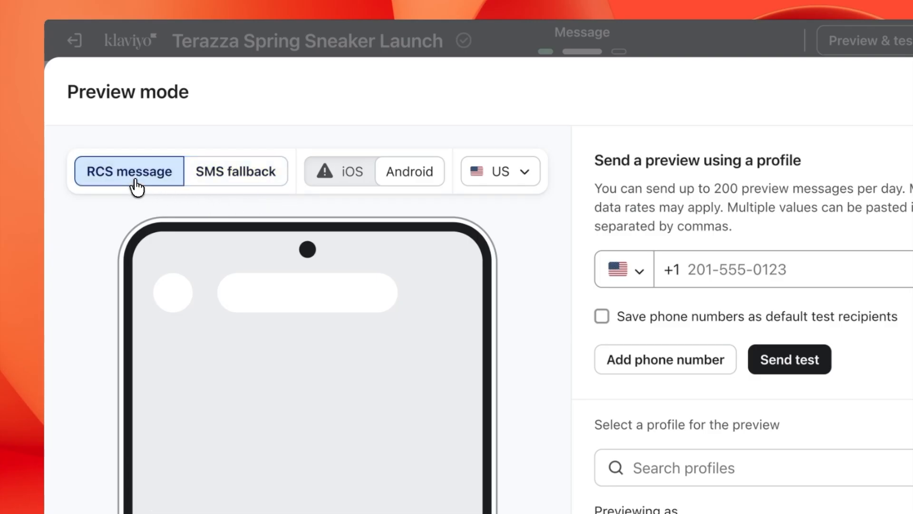
pyautogui.click(525, 177)
pyautogui.click(525, 176)
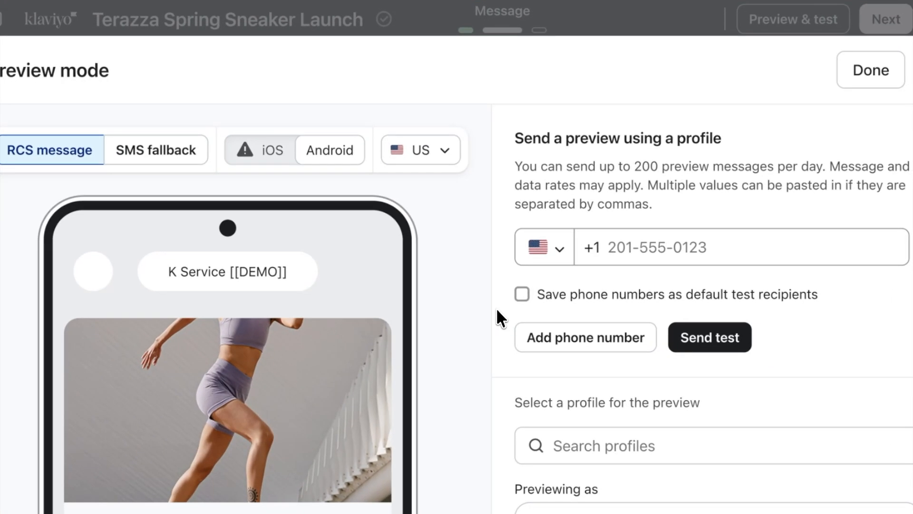
pyautogui.scroll(-3, 576, 333)
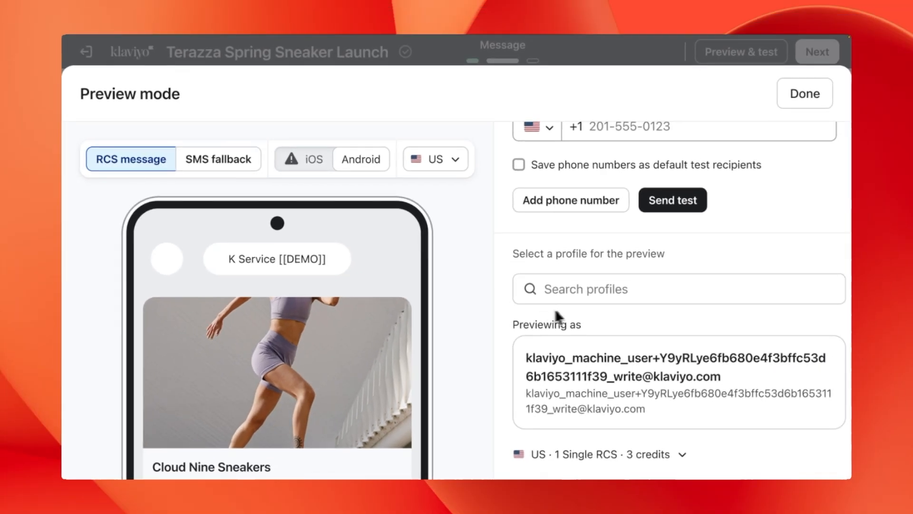
pyautogui.click(595, 326)
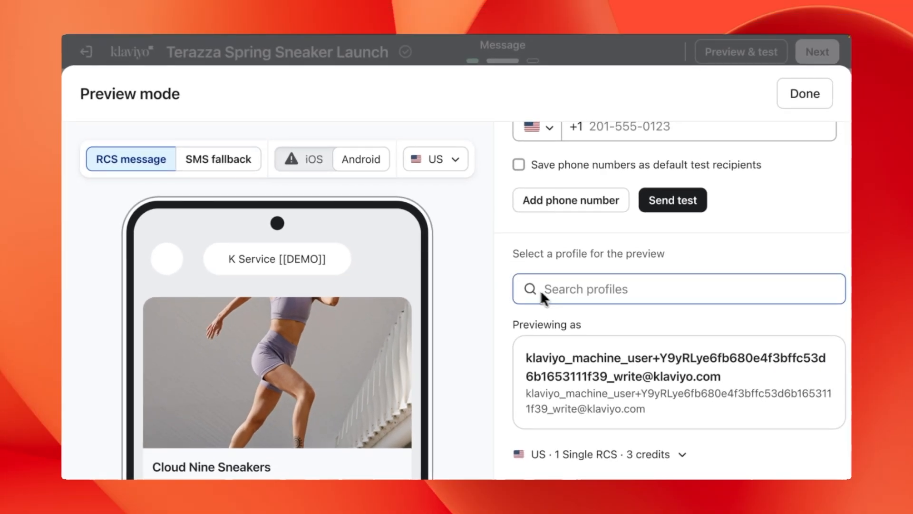
pyautogui.scroll(2, 505, 258)
pyautogui.scroll(2, 506, 257)
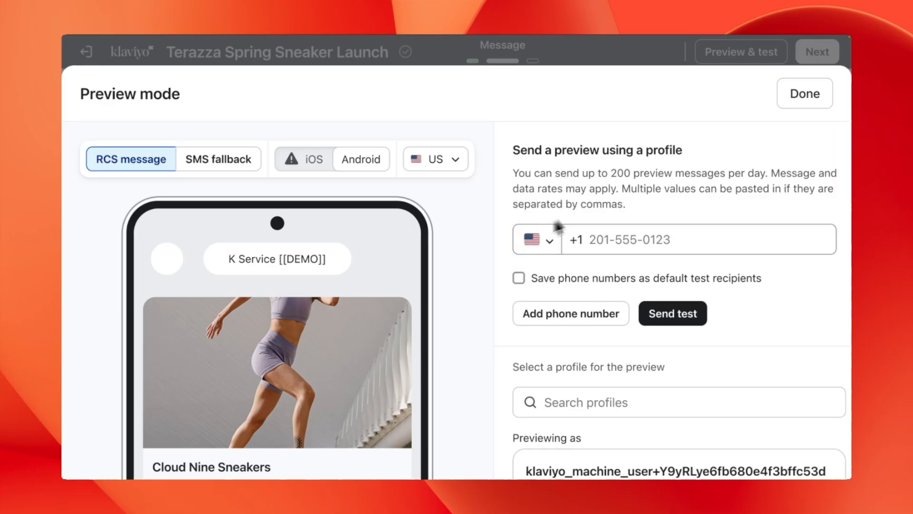
# Step: Exit preview mode and continue to the campaign Review step
pyautogui.click(799, 104)
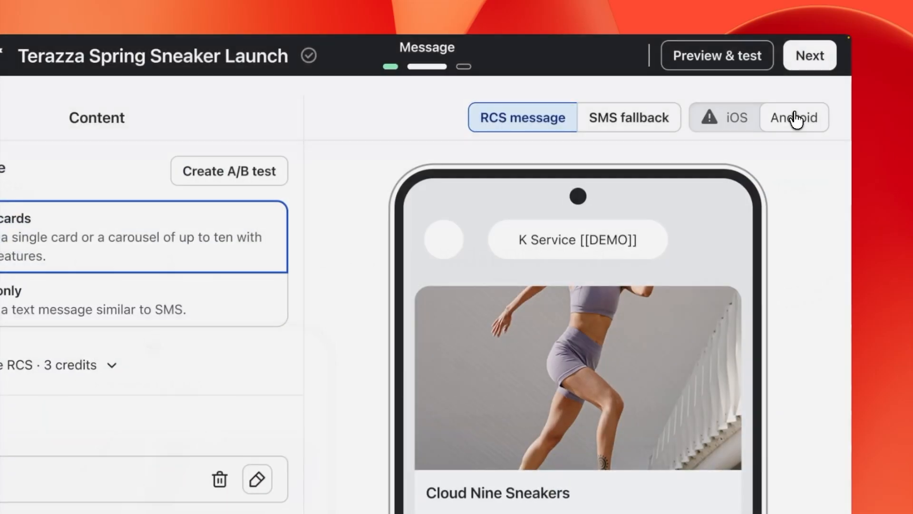
pyautogui.moveTo(805, 105)
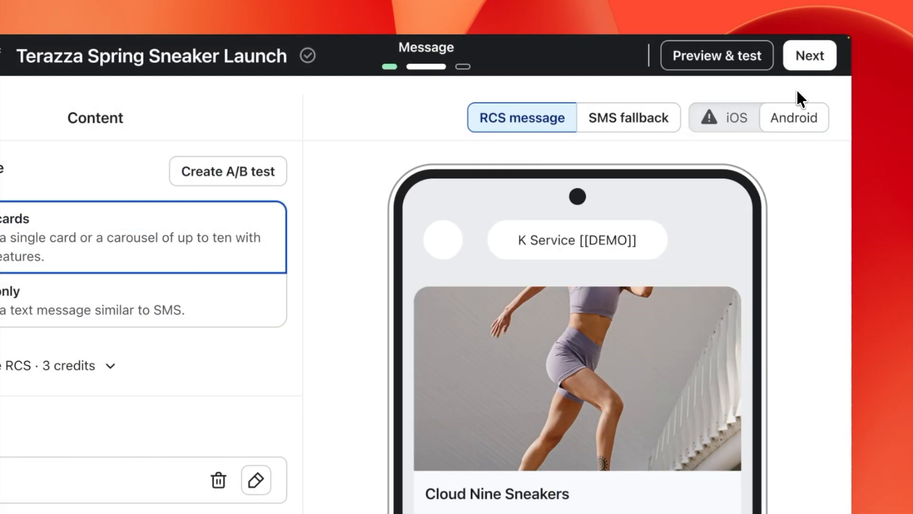
pyautogui.click(810, 74)
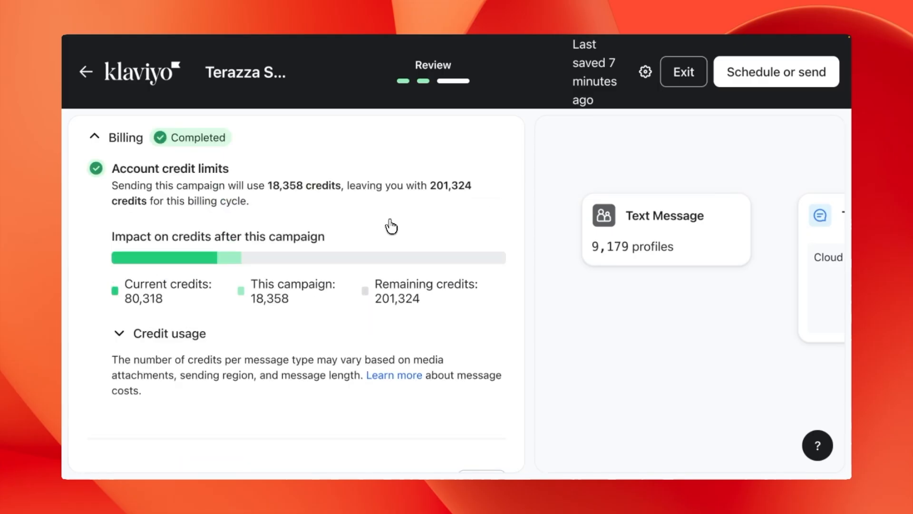
# Step: On the Review page, expand the Message section to check the campaign content
pyautogui.scroll(-3, 391, 226)
pyautogui.scroll(-5, 391, 219)
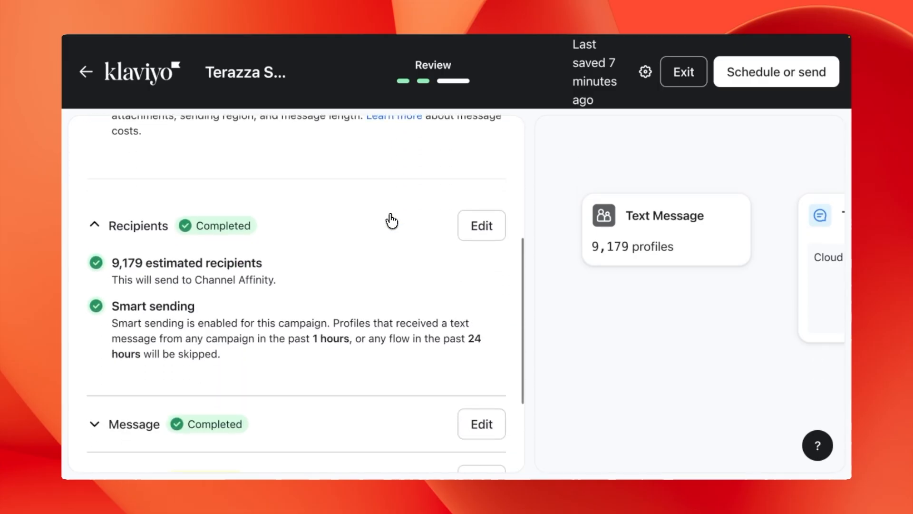
pyautogui.scroll(-4, 391, 221)
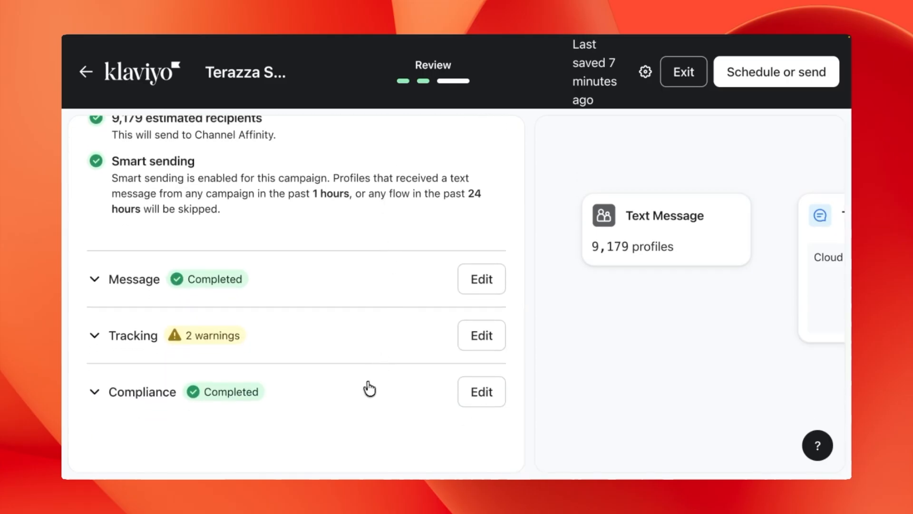
pyautogui.click(363, 288)
pyautogui.scroll(-2, 362, 289)
pyautogui.scroll(-2, 363, 290)
# Step: Expand the Tracking warnings and Compliance checks, then bring up the Schedule or send options
pyautogui.click(352, 347)
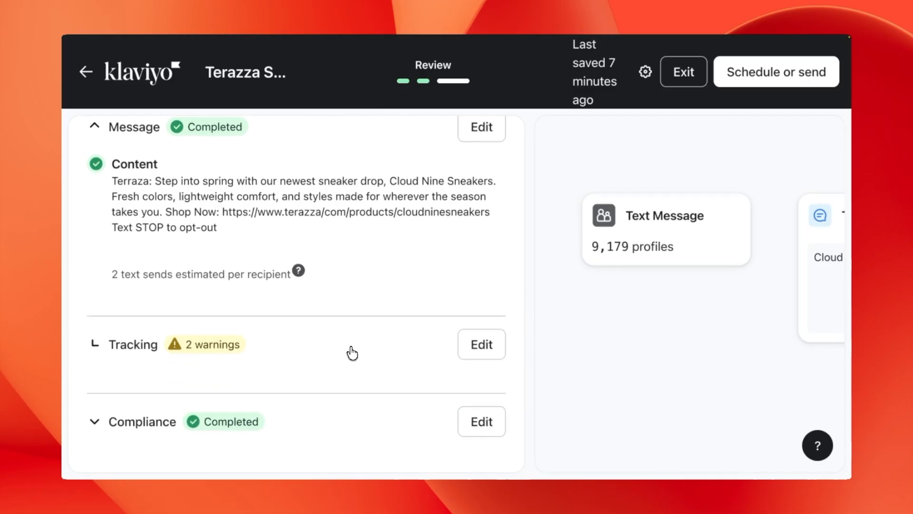
pyautogui.scroll(-1, 352, 354)
pyautogui.scroll(-2, 351, 353)
pyautogui.click(348, 401)
pyautogui.scroll(-1, 349, 405)
pyautogui.scroll(-1, 349, 405)
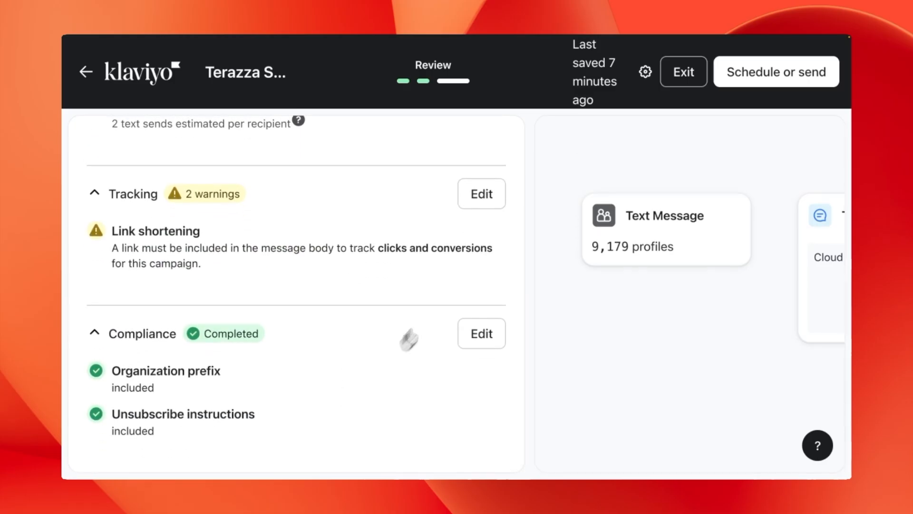
pyautogui.click(737, 85)
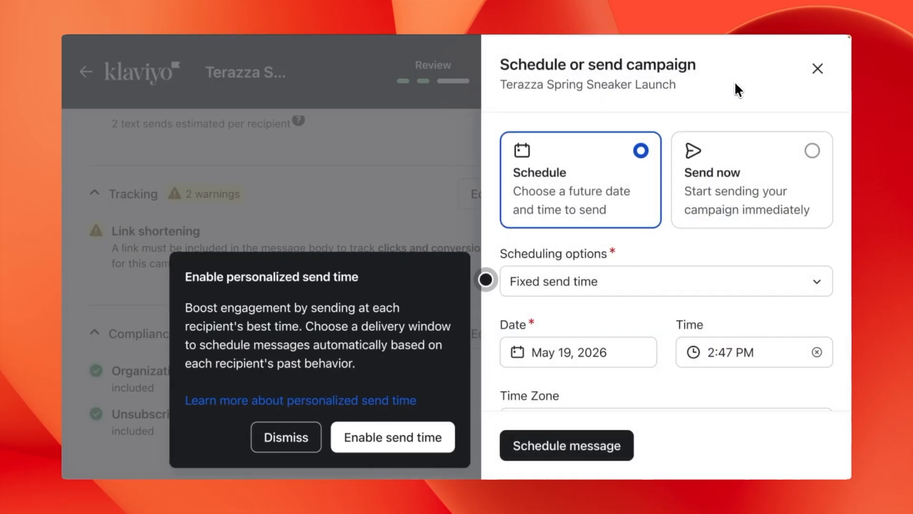